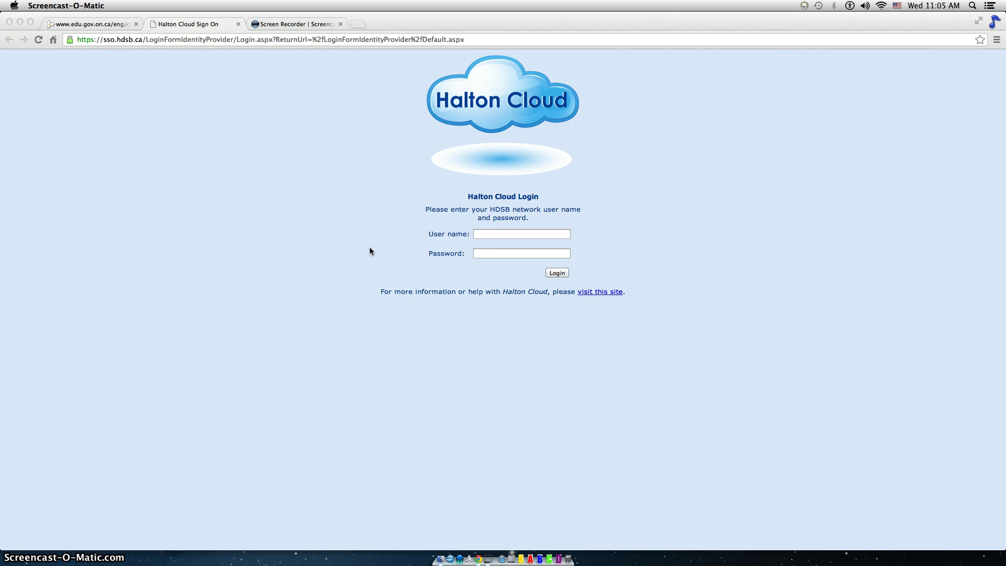
# Enter the school network user name on the Halton Cloud login and move to the password field.
pyautogui.click(499, 236)
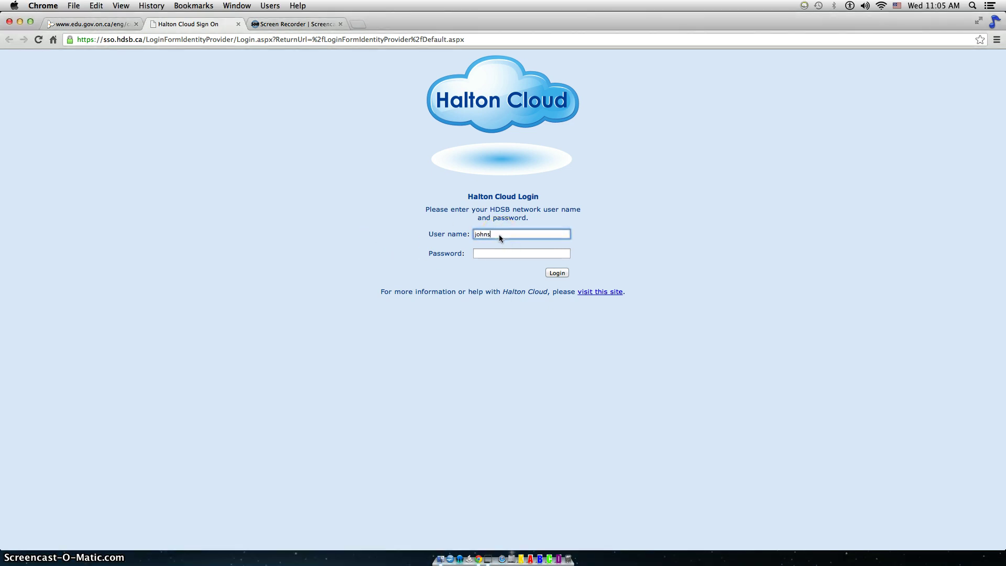
pyautogui.press('Tab')
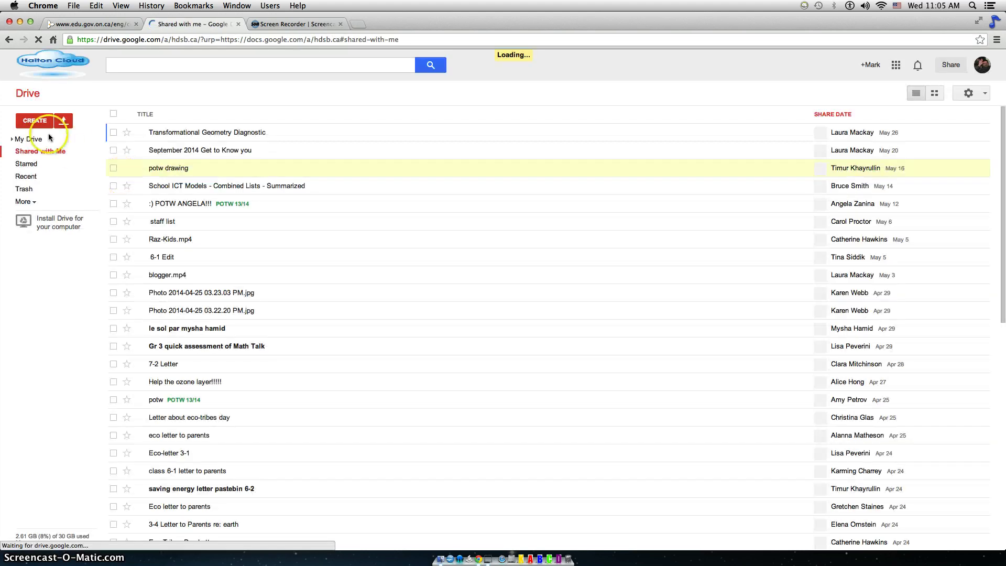
# Create a new blank Google Form from Drive's CREATE menu.
pyautogui.click(37, 121)
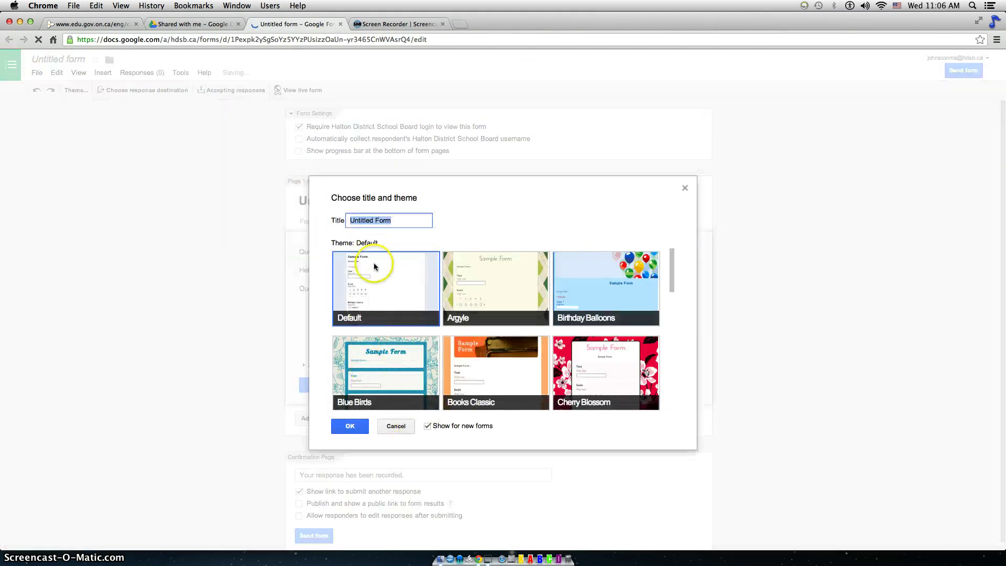
# Dismiss the theme chooser and turn on automatic collection of respondents' school board usernames.
pyautogui.click(396, 425)
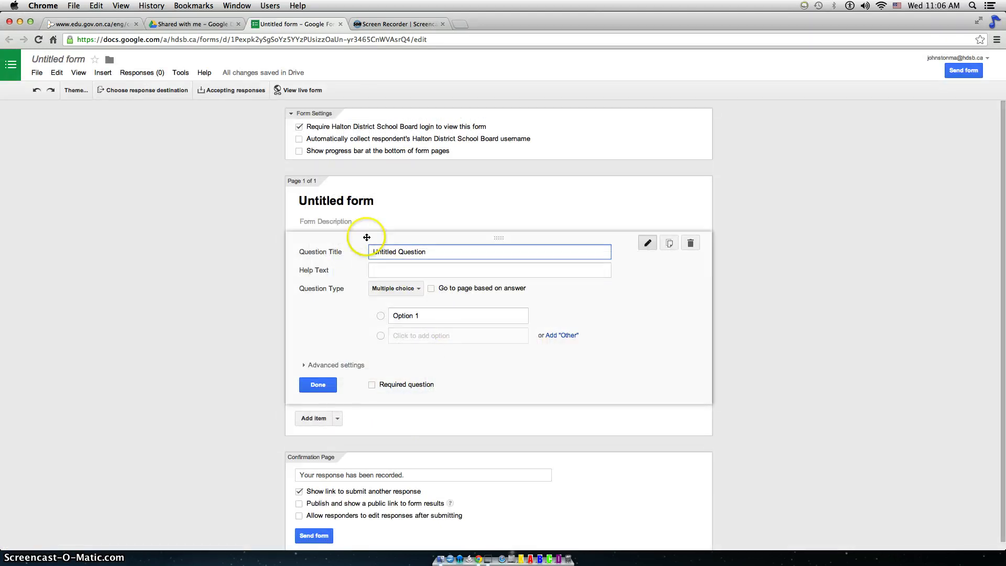
pyautogui.click(299, 140)
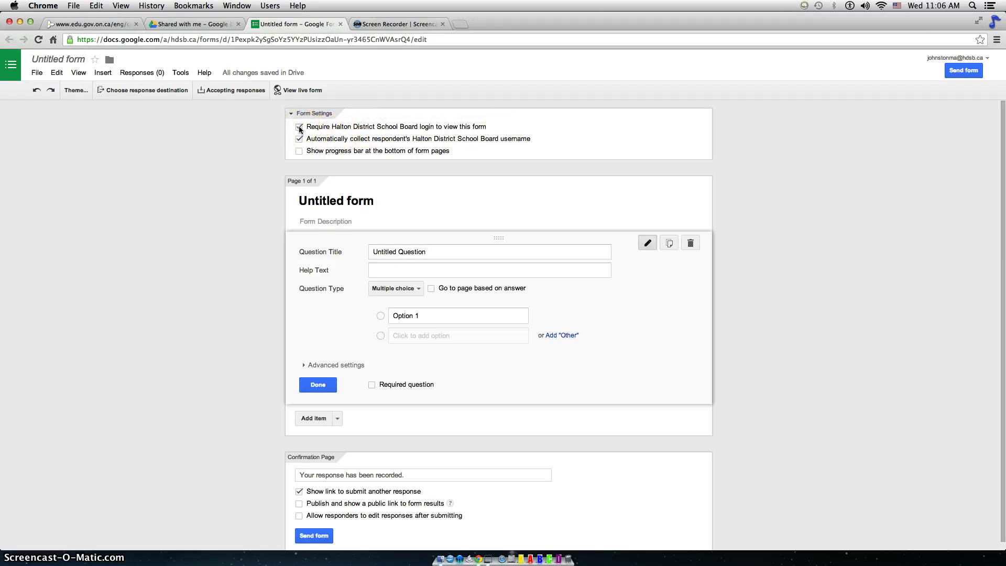
pyautogui.click(299, 139)
pyautogui.click(300, 140)
pyautogui.moveTo(299, 141); pyautogui.dragTo(504, 140)
pyautogui.click(300, 139)
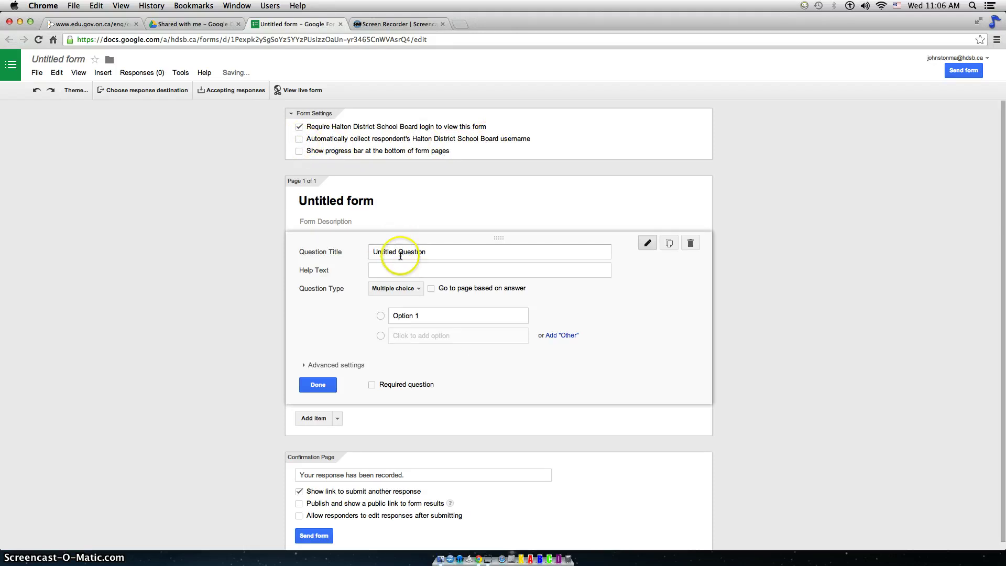
pyautogui.click(299, 140)
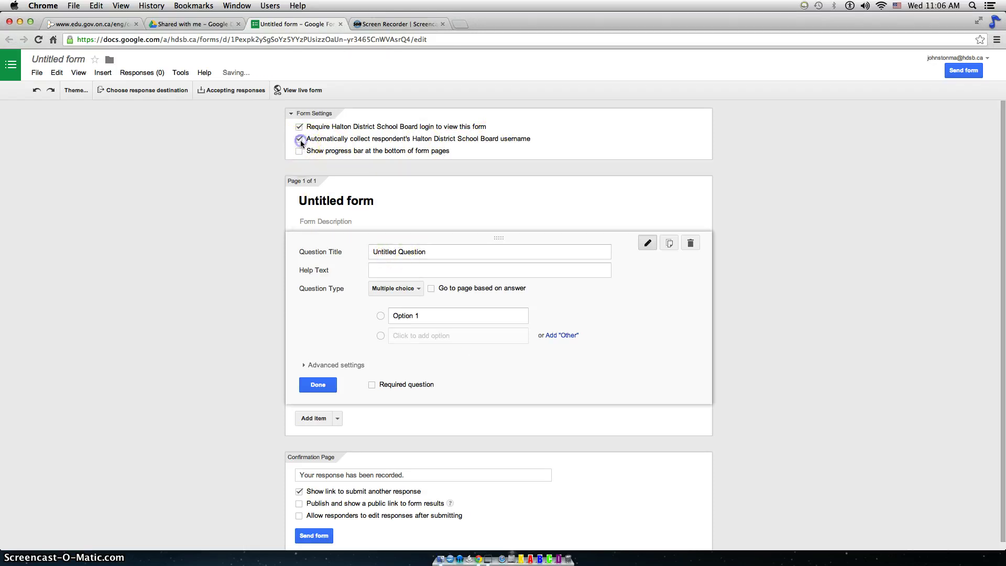
pyautogui.click(296, 140)
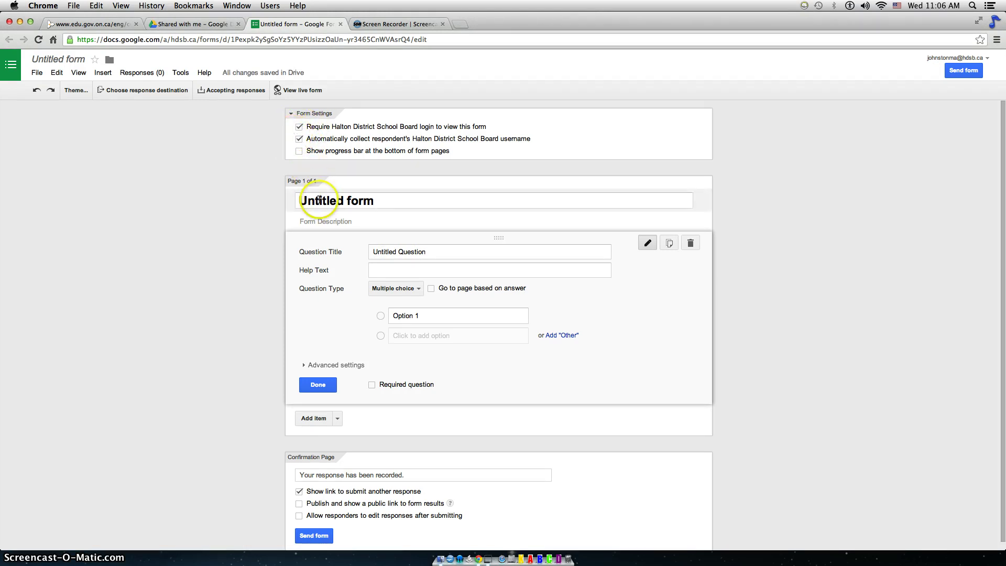
# Replace 'Untitled form' with the title 'G4 Number Sense Diagnostic'.
pyautogui.click(320, 201)
pyautogui.moveTo(383, 201); pyautogui.dragTo(199, 203)
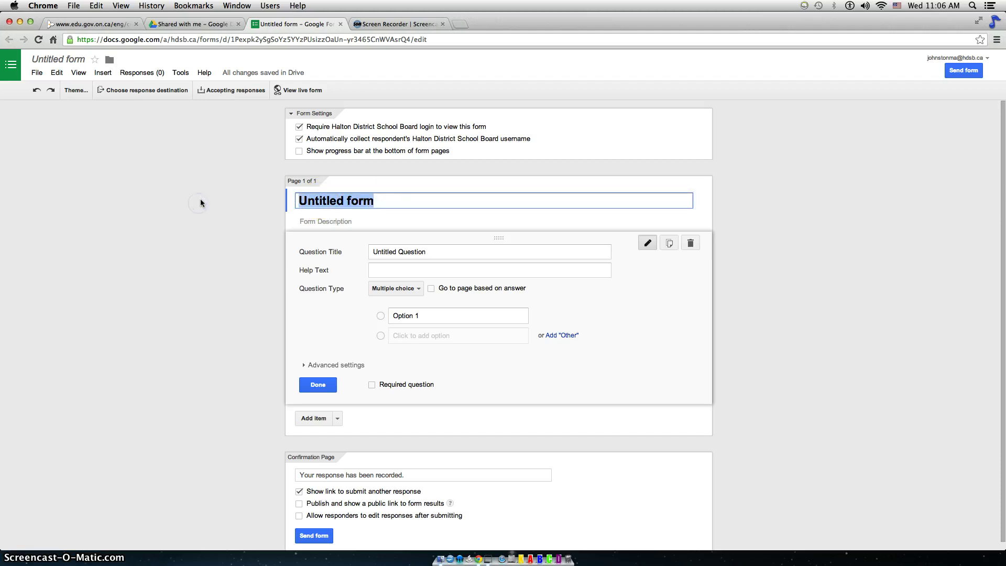
pyautogui.write('G4')
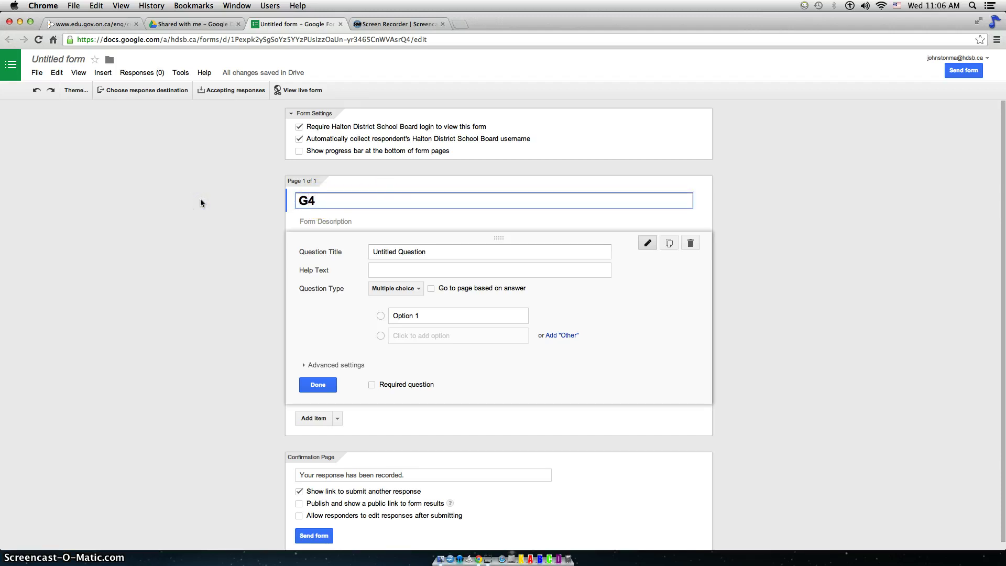
pyautogui.write(' Number Sense Diagnostic')
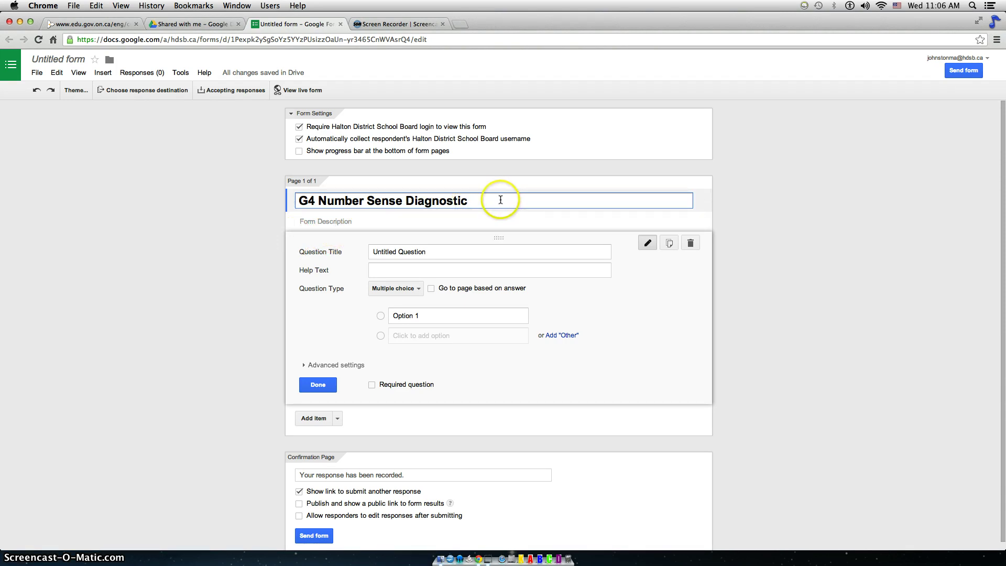
pyautogui.click(478, 205)
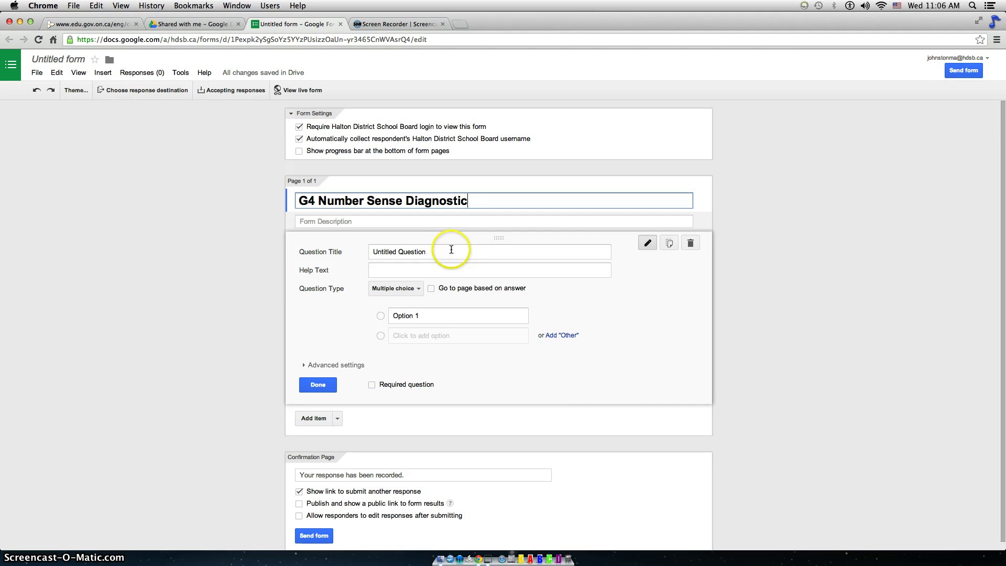
pyautogui.click(422, 253)
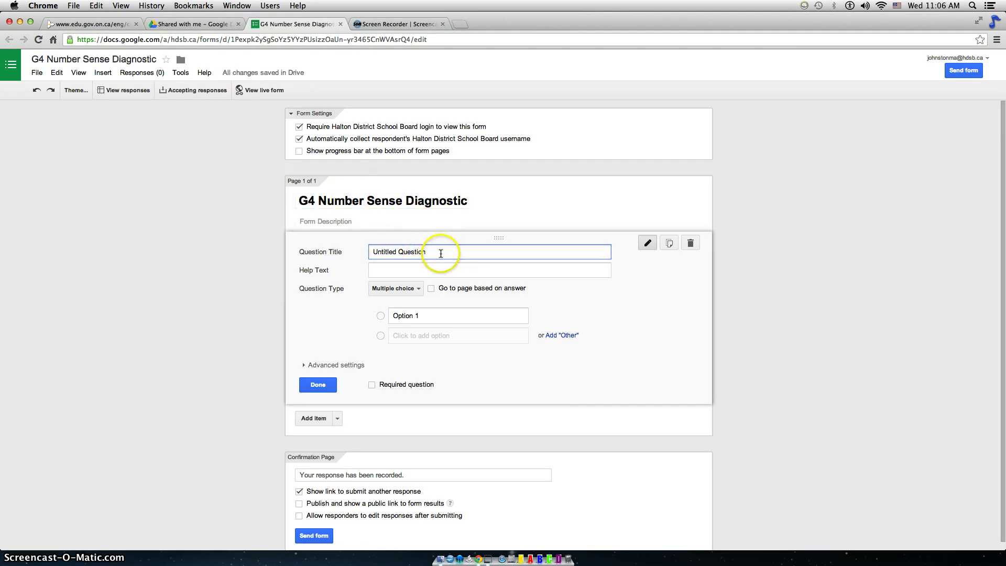
# In math18curr.pdf, highlight the Grade 4 Overall Expectations and the rounding four-digit numbers bullet.
pyautogui.click(94, 24)
pyautogui.scroll(2, 503, 241)
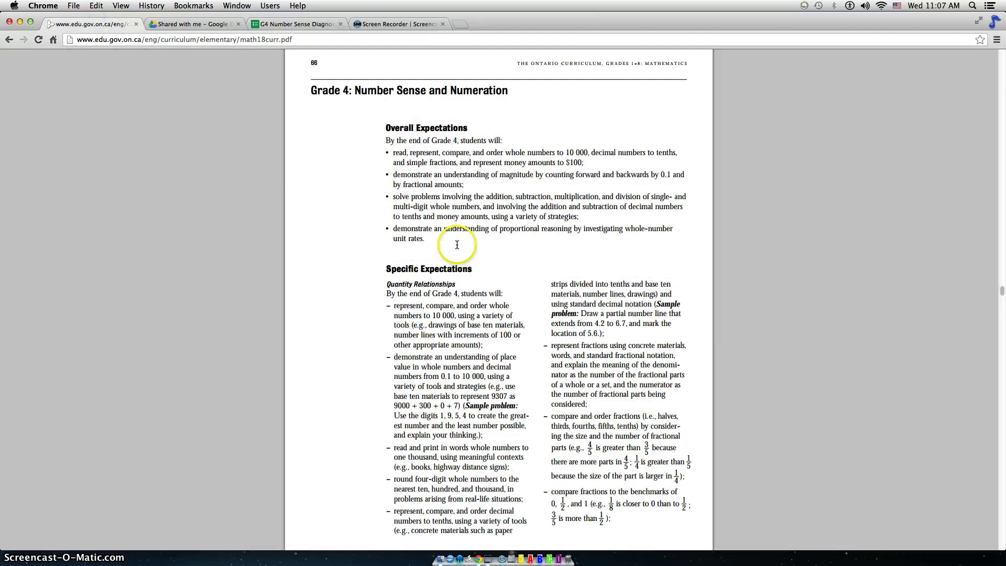
pyautogui.scroll(-5, 471, 246)
pyautogui.scroll(3, 455, 248)
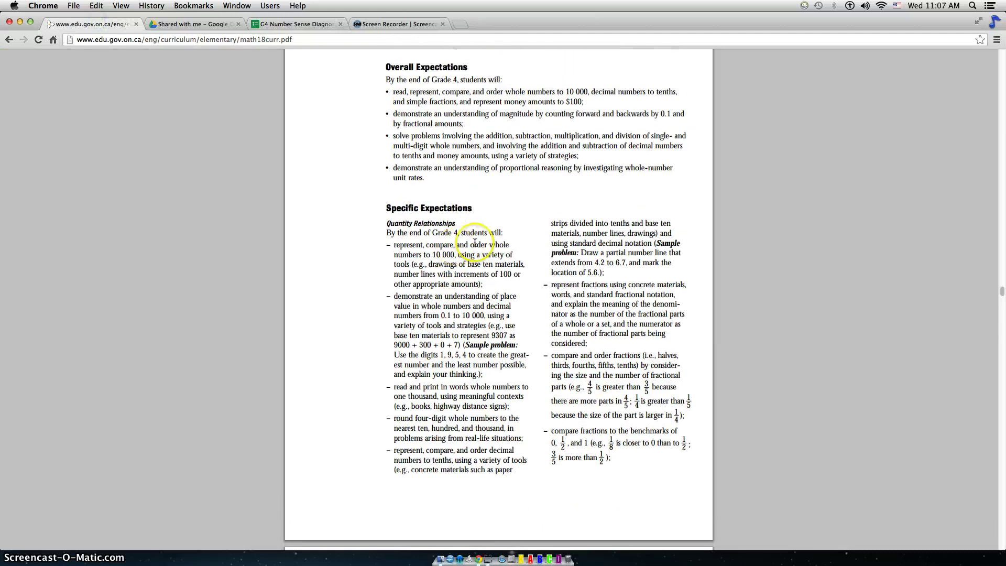
pyautogui.click(392, 93)
pyautogui.moveTo(392, 93); pyautogui.dragTo(429, 181)
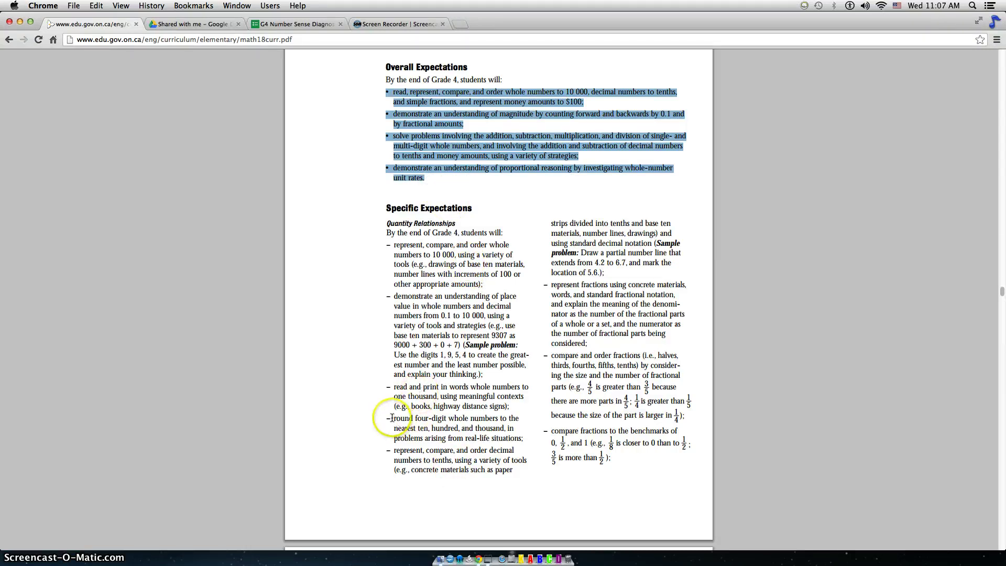
pyautogui.moveTo(388, 418); pyautogui.dragTo(526, 439)
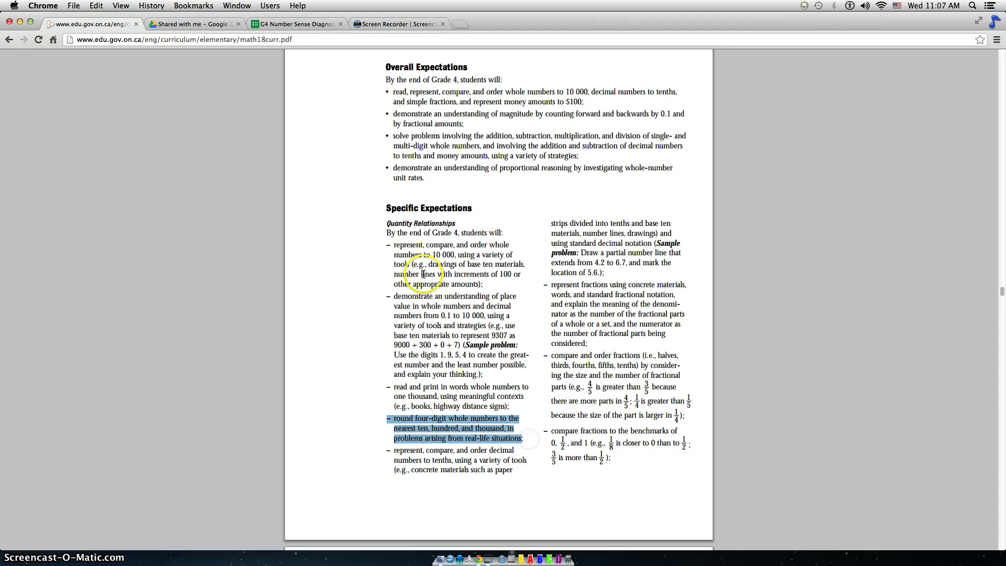
# Title the first question 'Round this number to the nearest hundred -' with help text 'pick one'.
pyautogui.click(295, 24)
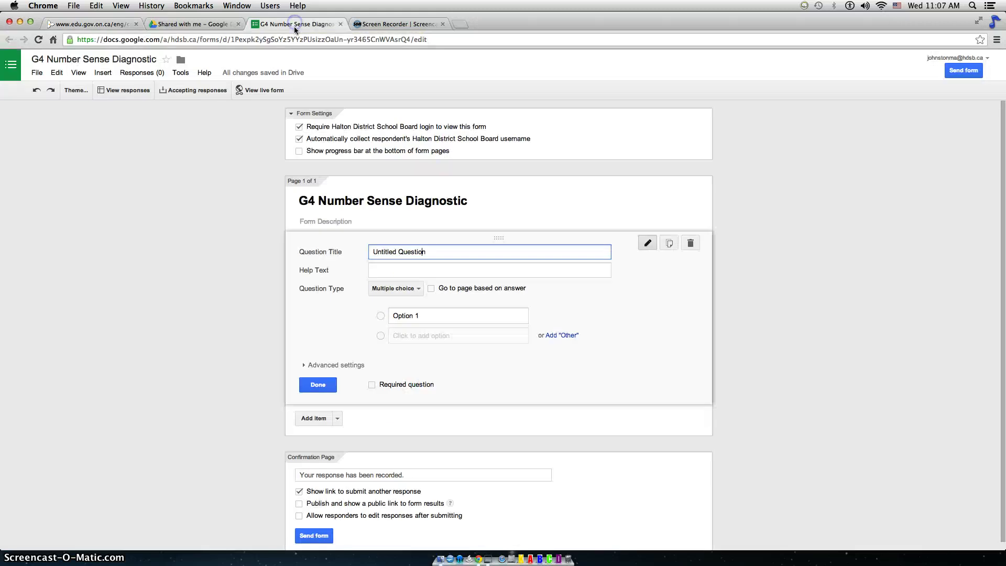
pyautogui.click(305, 252)
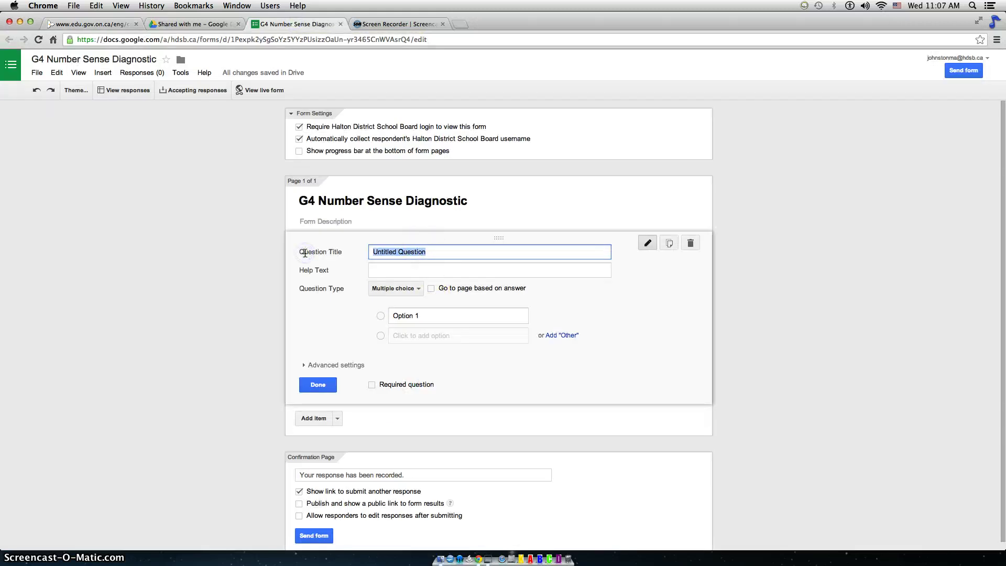
pyautogui.write('Rou')
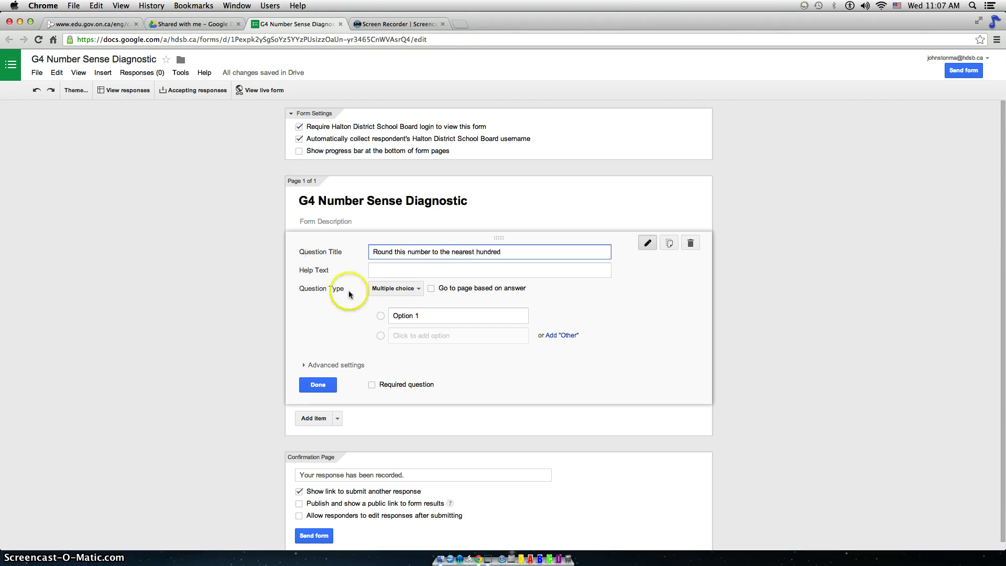
pyautogui.click(401, 269)
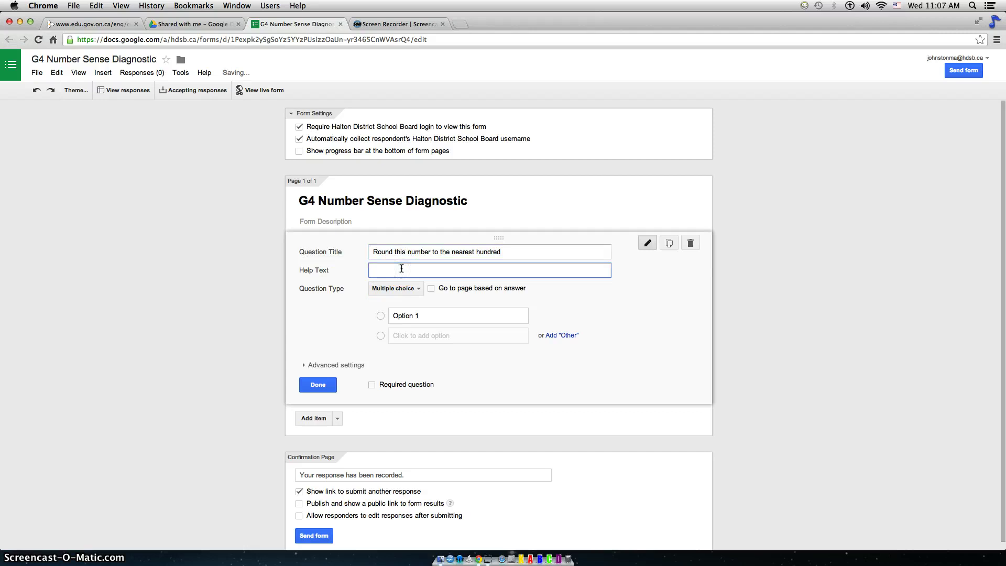
pyautogui.write('pick one')
pyautogui.click(424, 273)
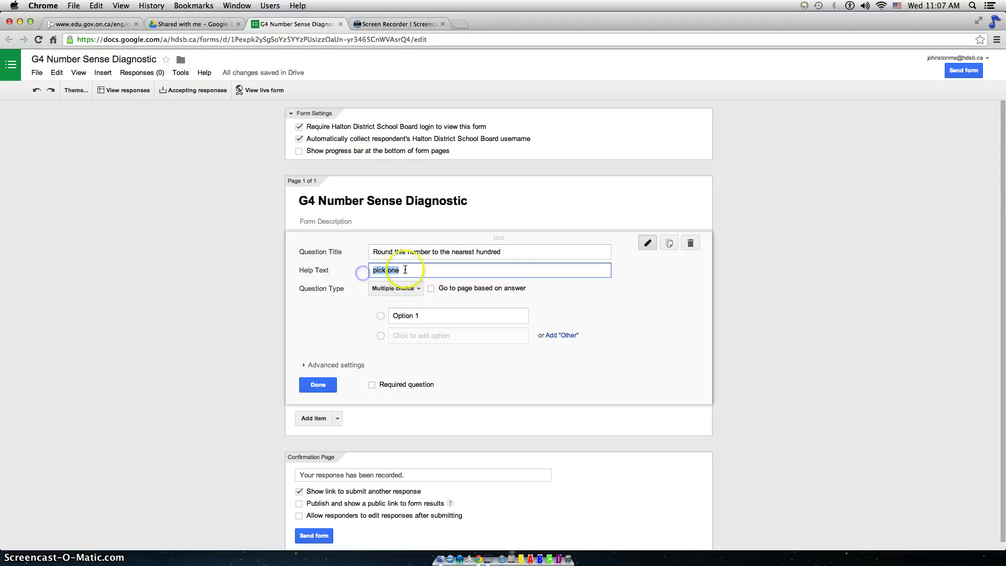
# Keep the first question's type as Multiple choice.
pyautogui.click(418, 288)
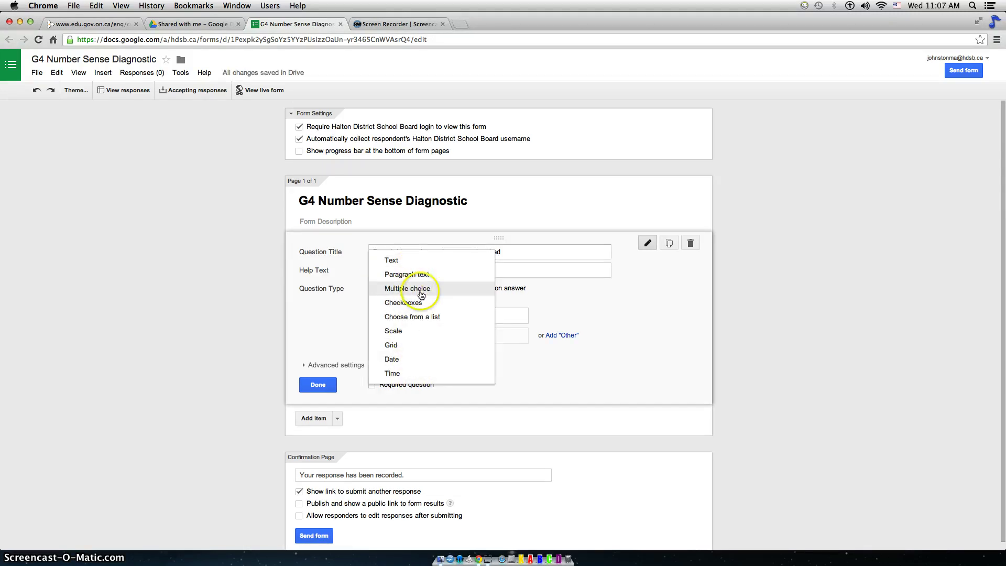
pyautogui.click(420, 289)
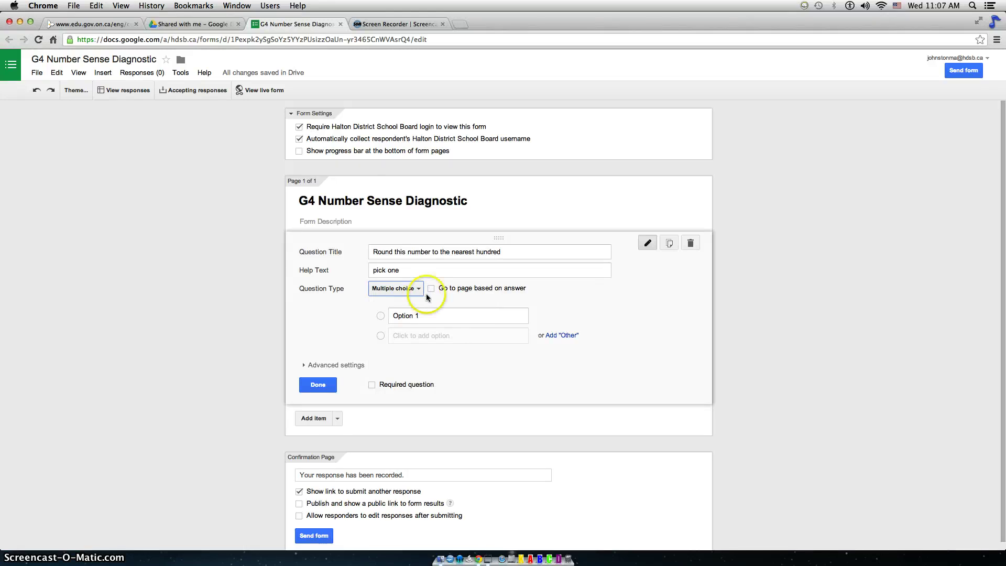
pyautogui.click(423, 315)
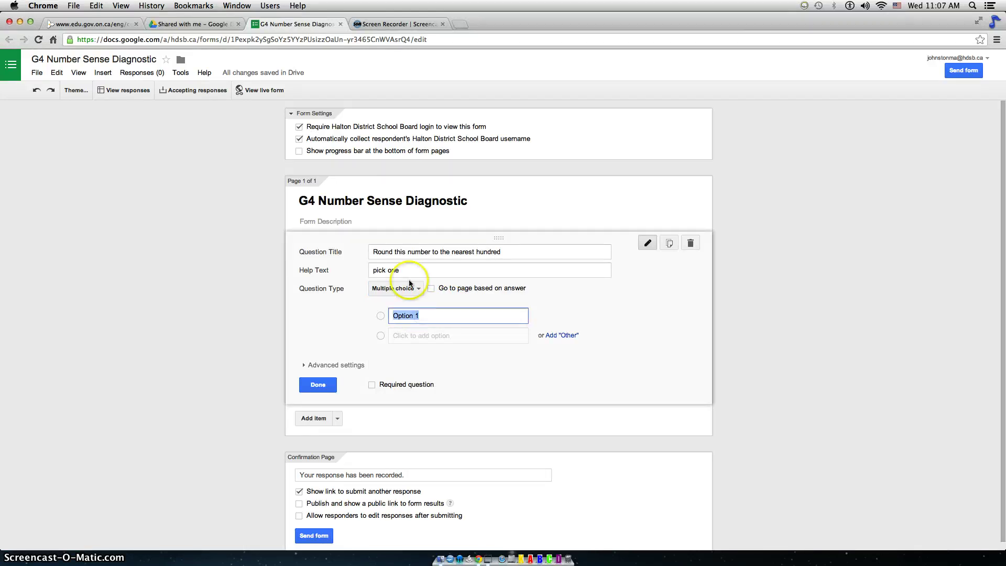
pyautogui.click(532, 253)
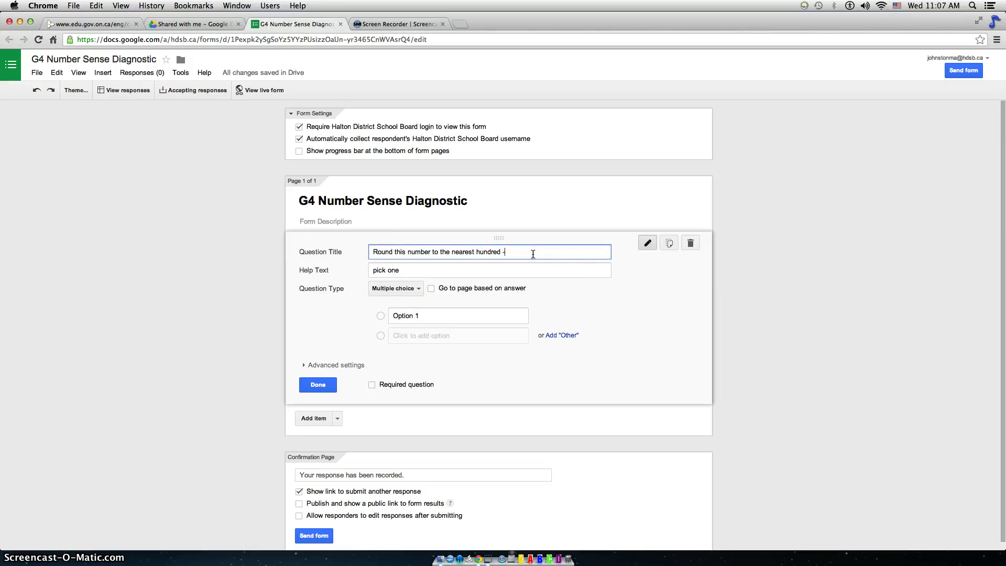
# Finish the question title with the number 9307, checking it against the curriculum document.
pyautogui.click(75, 24)
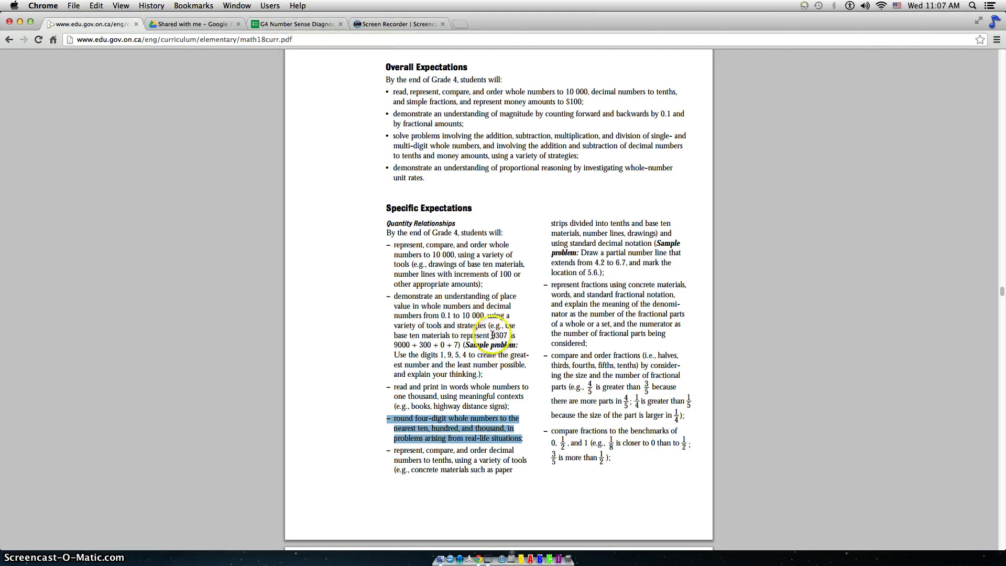
pyautogui.click(296, 24)
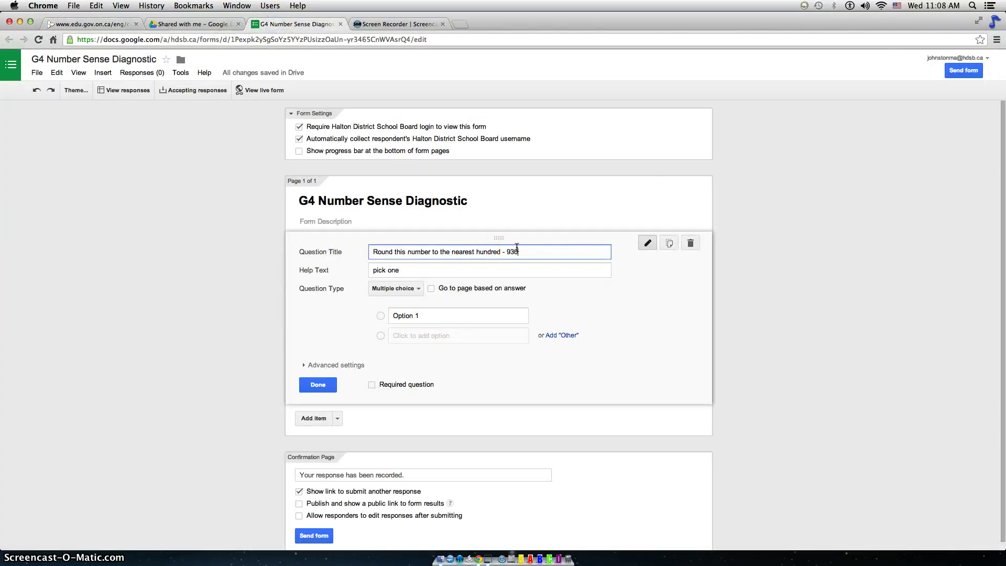
pyautogui.write('7')
pyautogui.click(519, 247)
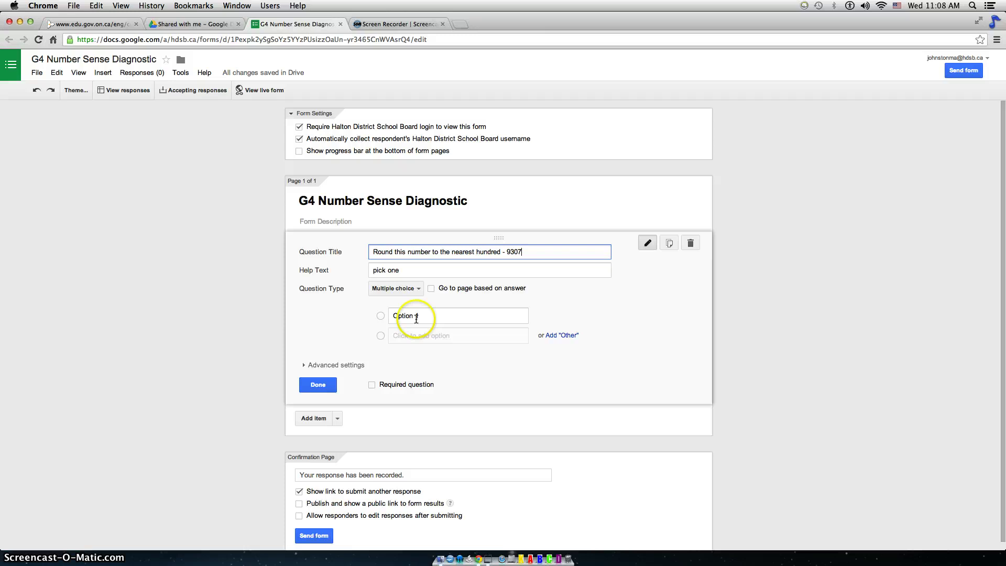
# Enter the answer choices 9000, 9300, 9400, 7000000 and I don't know.
pyautogui.click(416, 317)
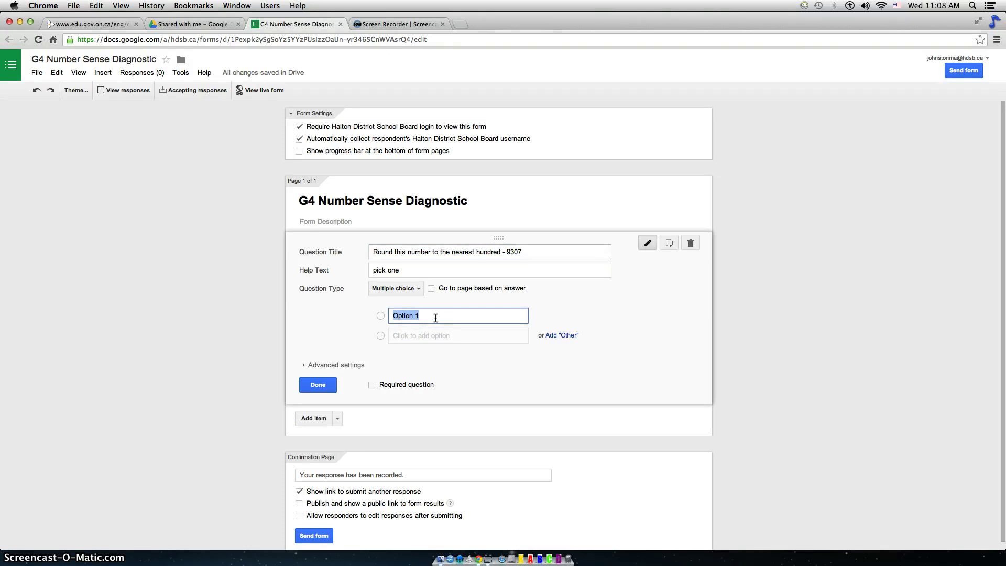
pyautogui.write('9000')
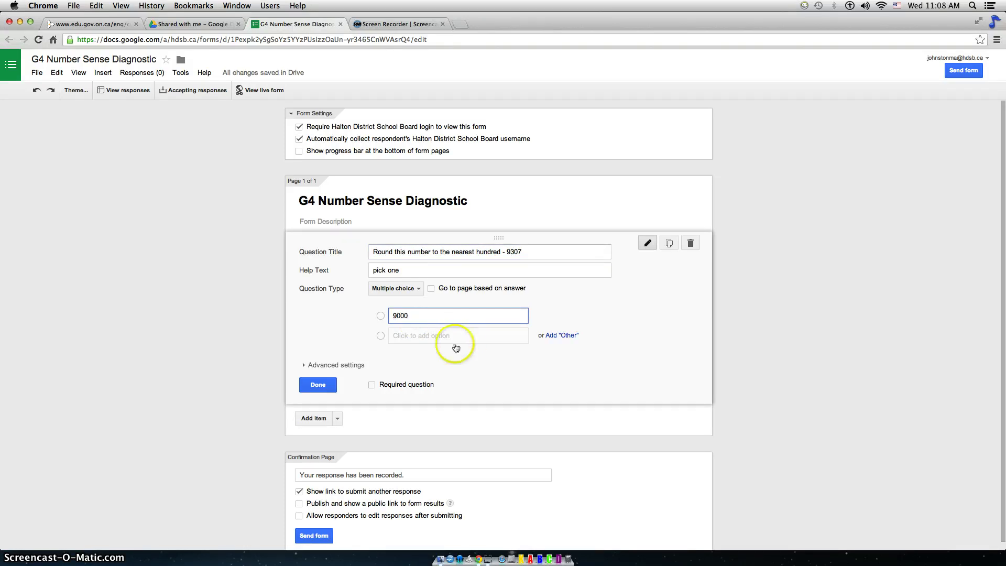
pyautogui.click(448, 338)
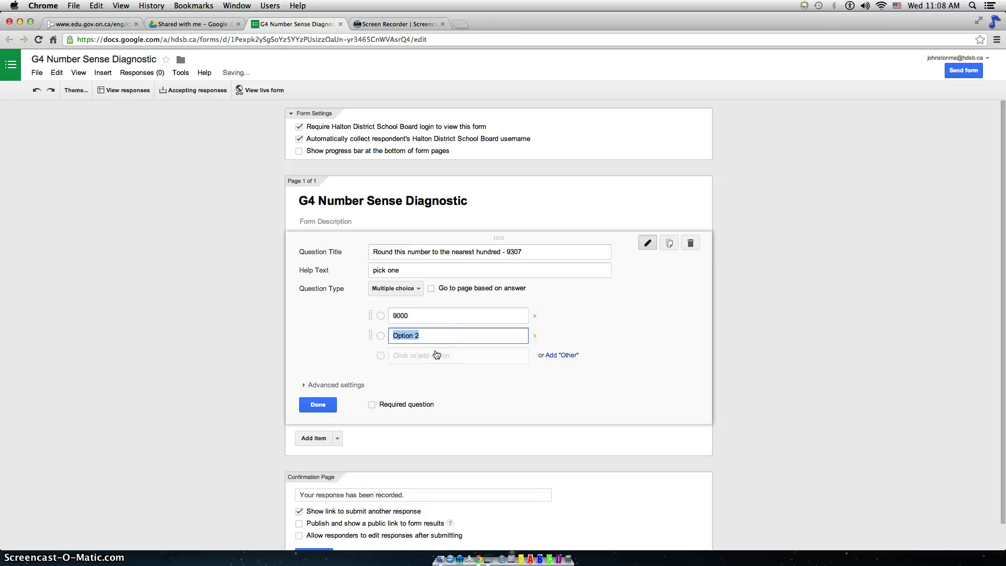
pyautogui.write('9300')
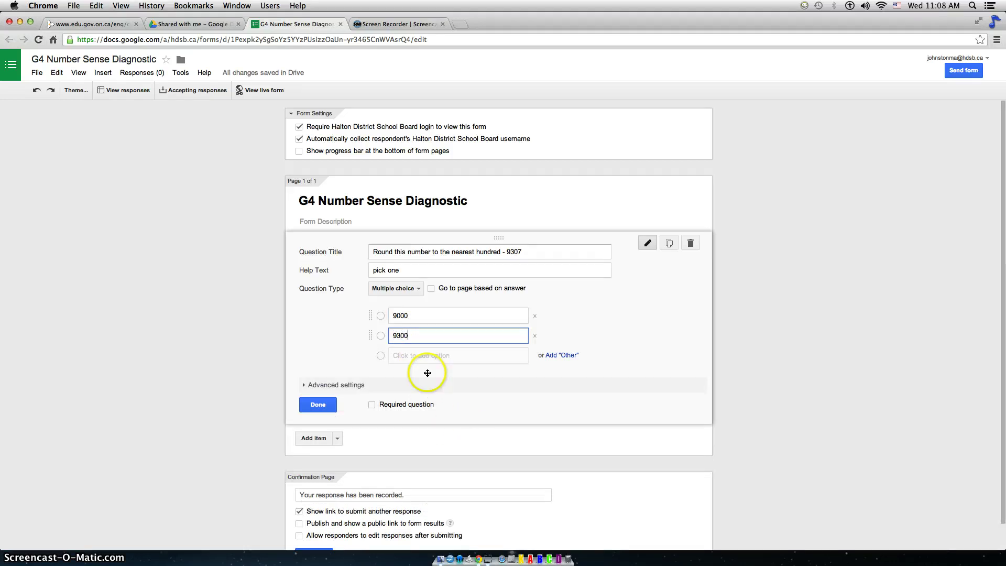
pyautogui.click(413, 348)
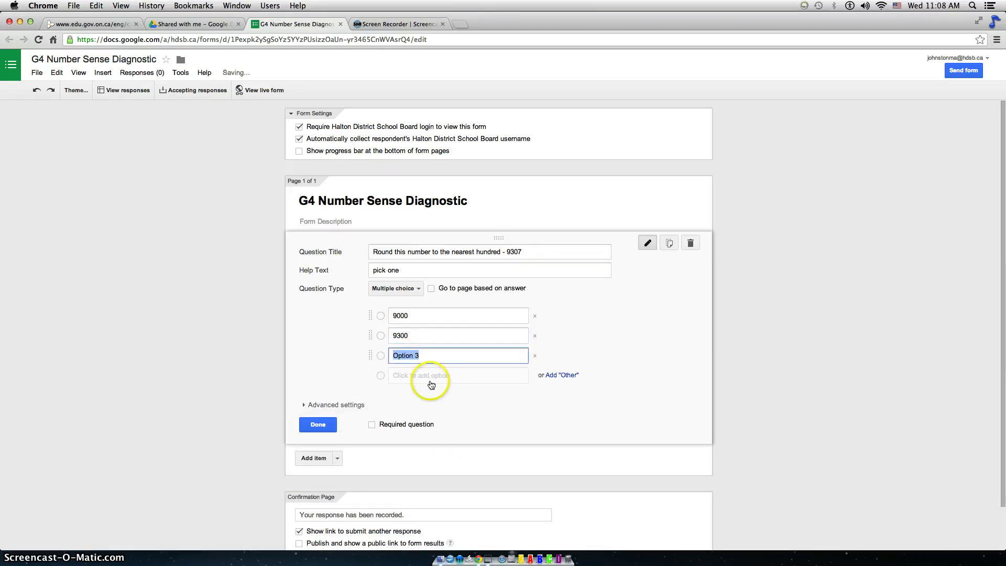
pyautogui.write('94')
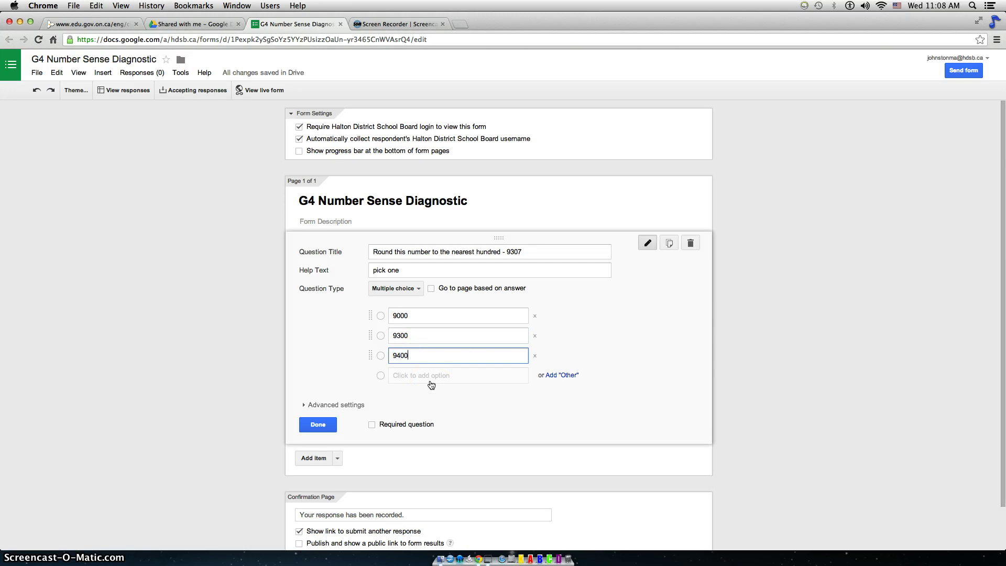
pyautogui.write('00')
pyautogui.click(431, 385)
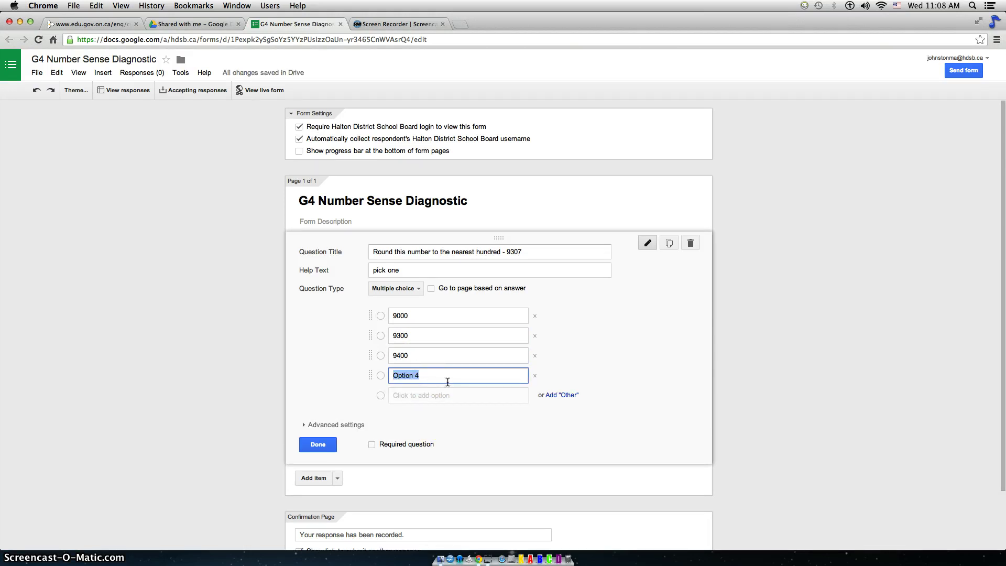
pyautogui.write('7000000')
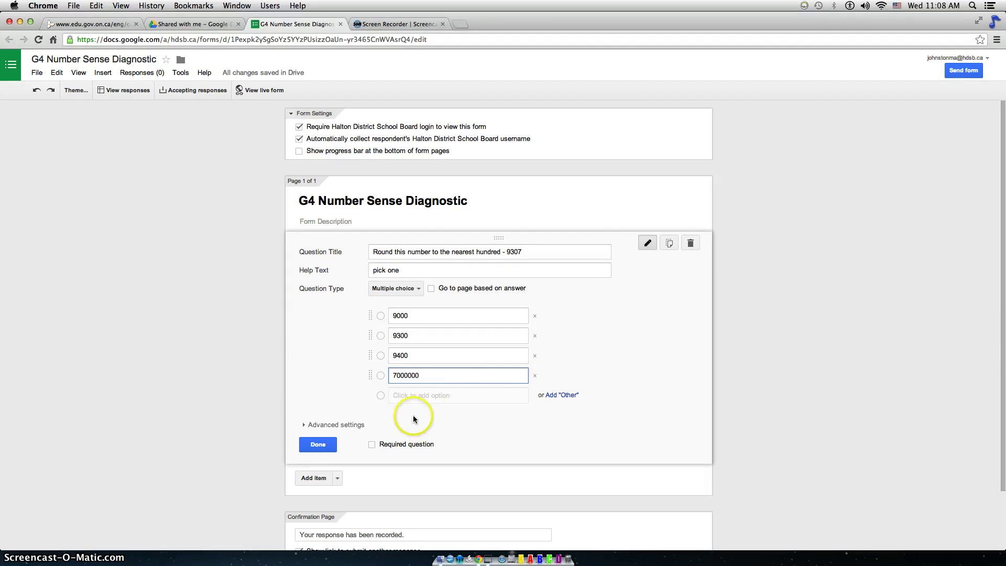
pyautogui.click(424, 395)
pyautogui.write("I don't")
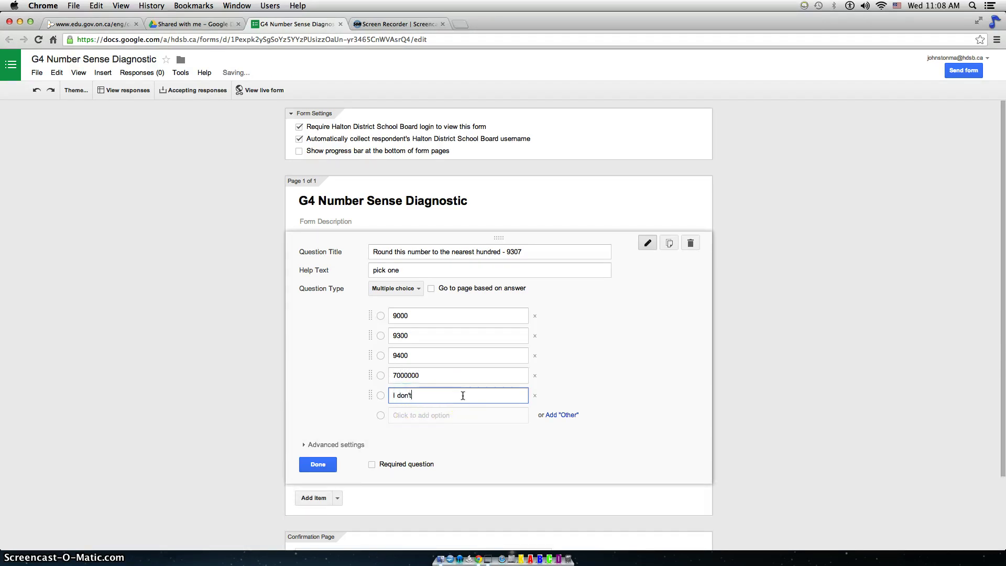
pyautogui.write(' know')
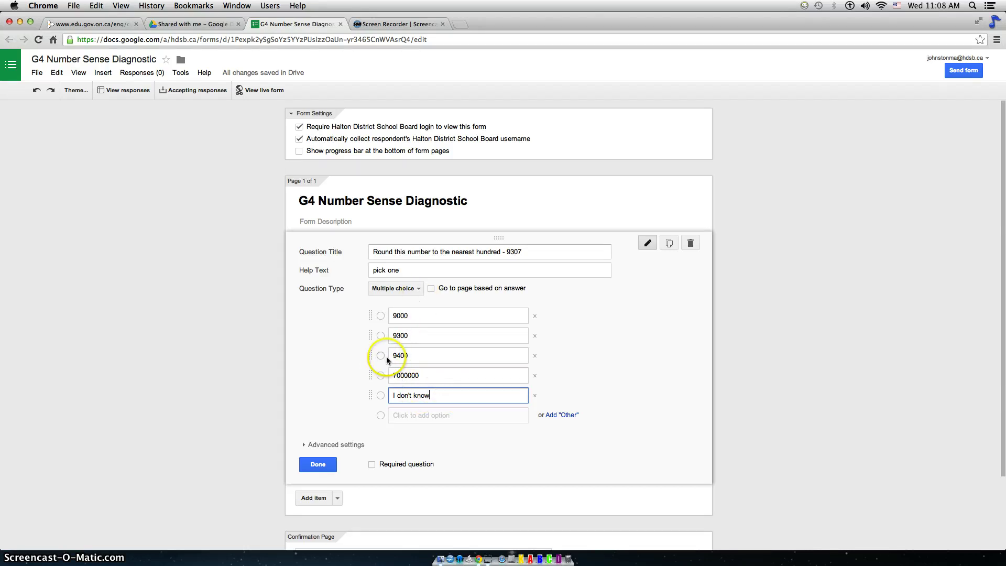
# Turn on Shuffle option order in Advanced settings and finish the question.
pyautogui.click(312, 445)
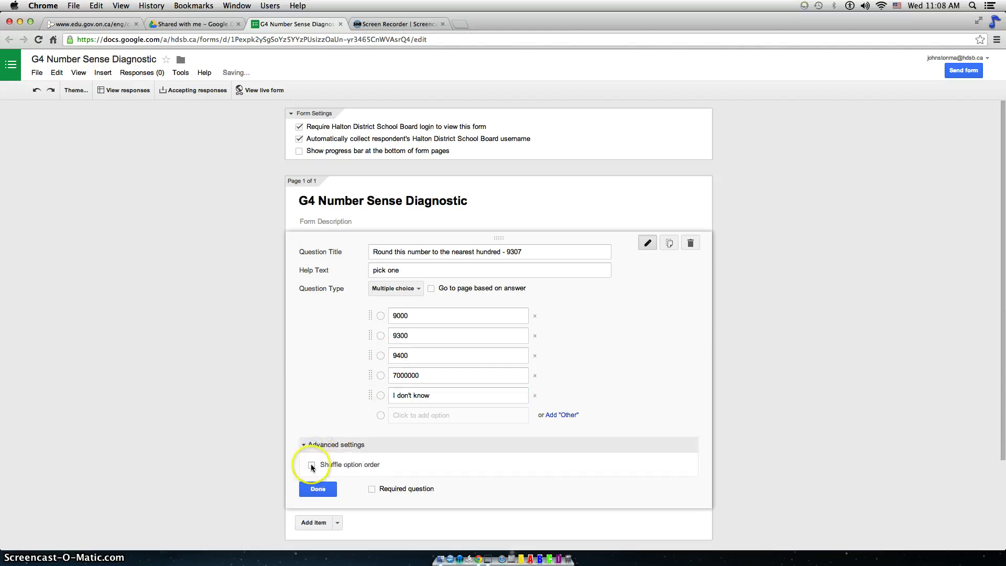
pyautogui.click(312, 466)
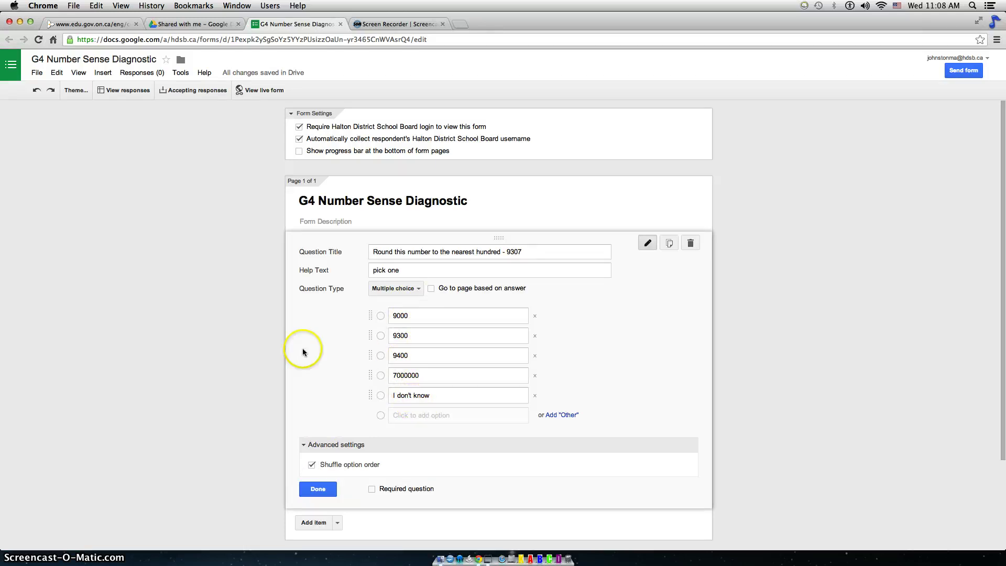
pyautogui.scroll(-2, 276, 381)
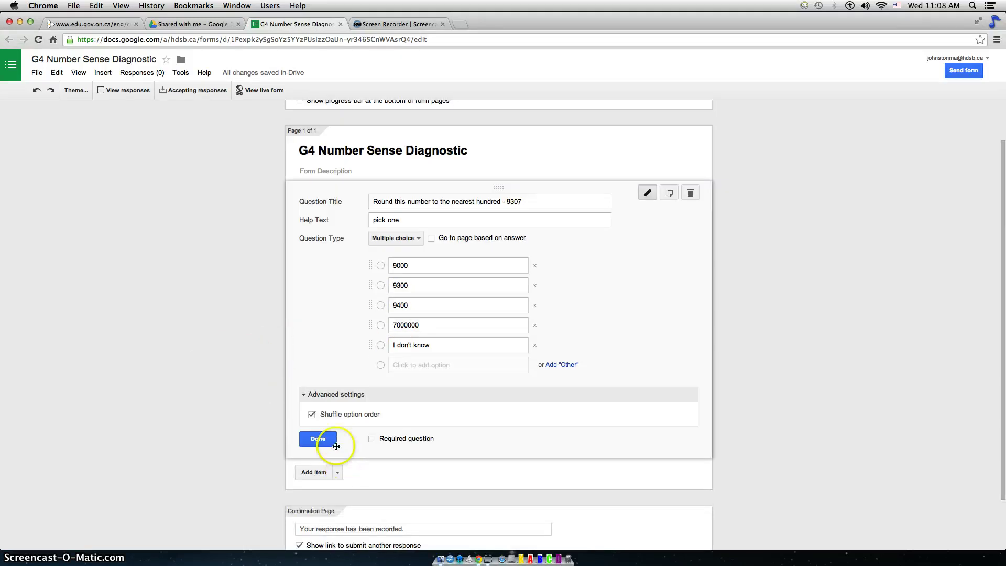
pyautogui.click(318, 439)
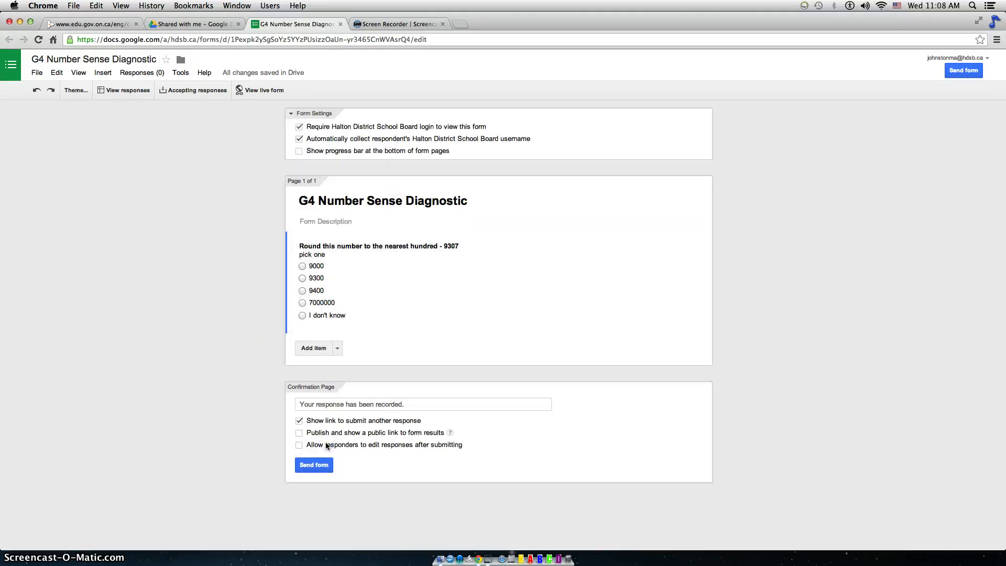
# Add a second, untitled question below the rounding question, leaving its type as Text.
pyautogui.click(318, 352)
pyautogui.scroll(-1, 224, 398)
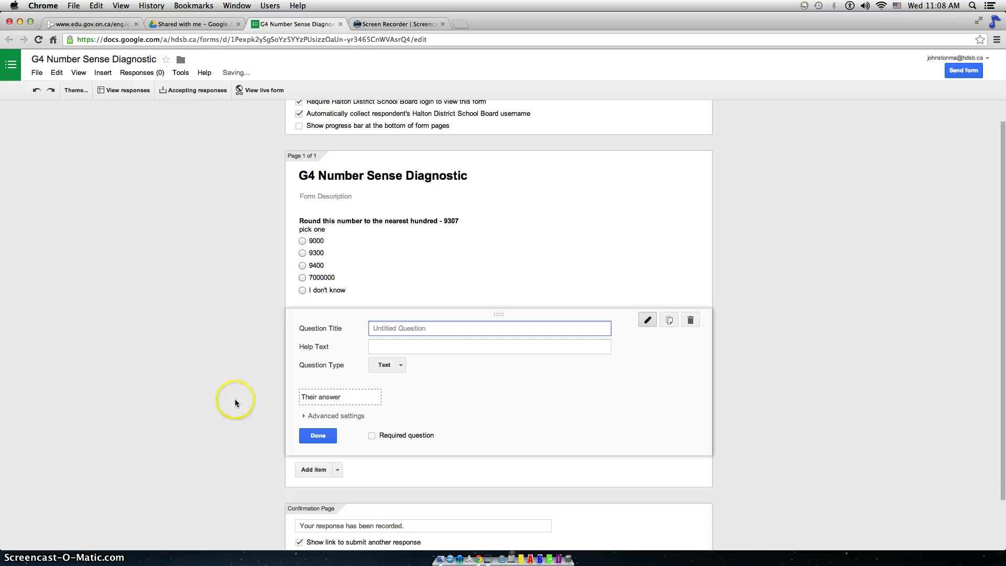
pyautogui.click(408, 369)
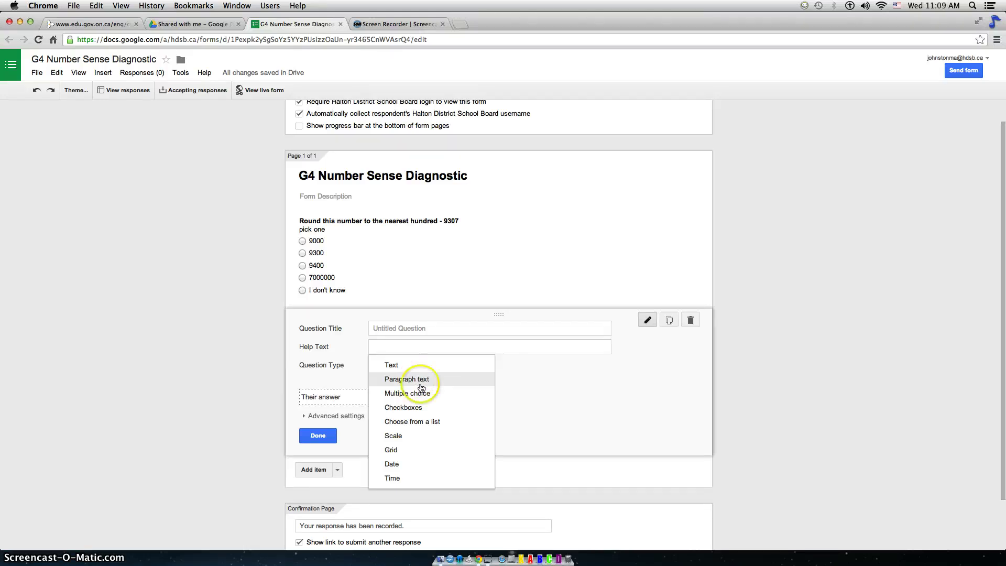
pyautogui.click(422, 398)
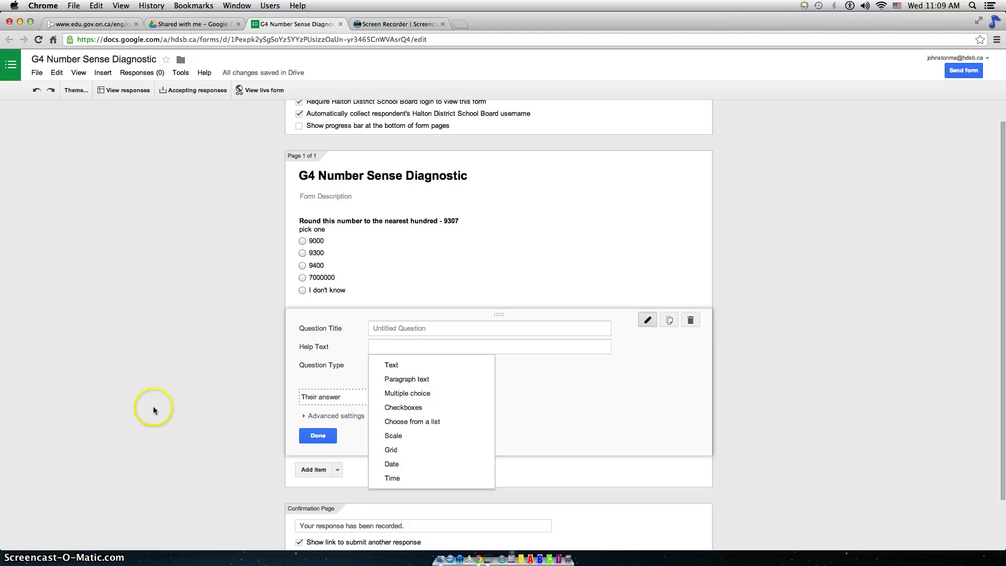
pyautogui.click(163, 380)
pyautogui.click(316, 442)
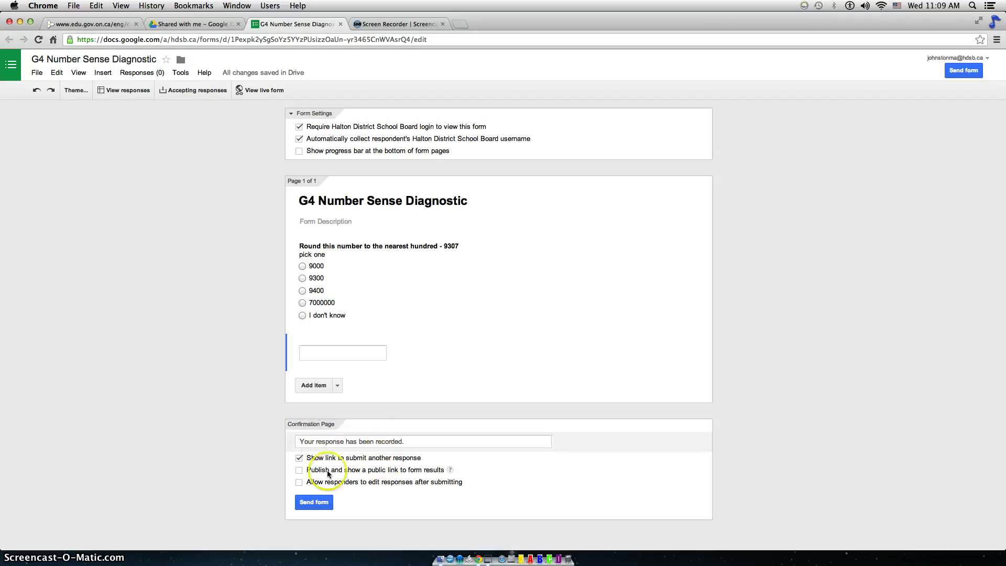
# Untick 'Show link to submit another response' and tick 'Allow responders to edit responses after submitting'.
pyautogui.click(299, 458)
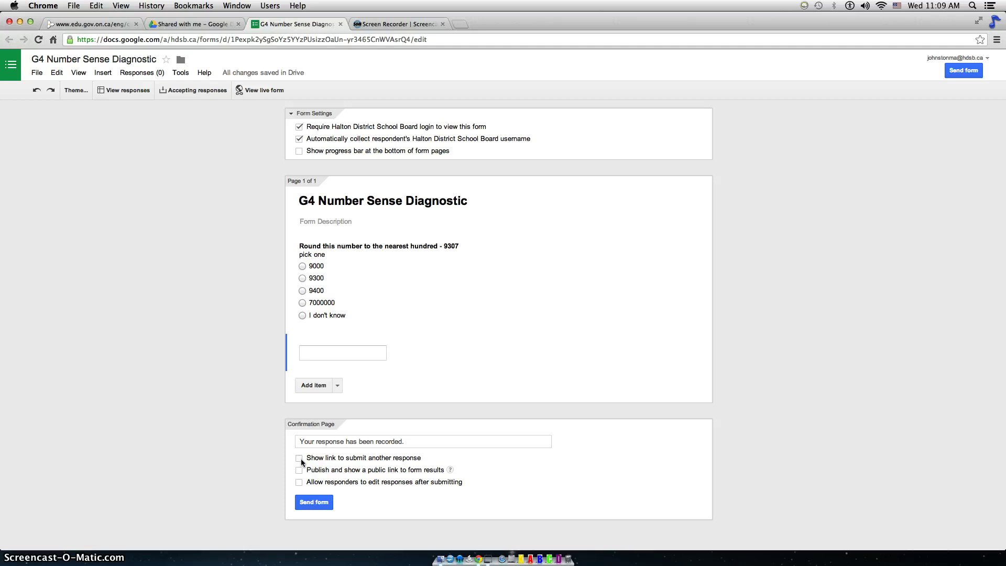
pyautogui.click(299, 481)
# Copy the form's shareable link from the Send form dialog.
pyautogui.click(313, 503)
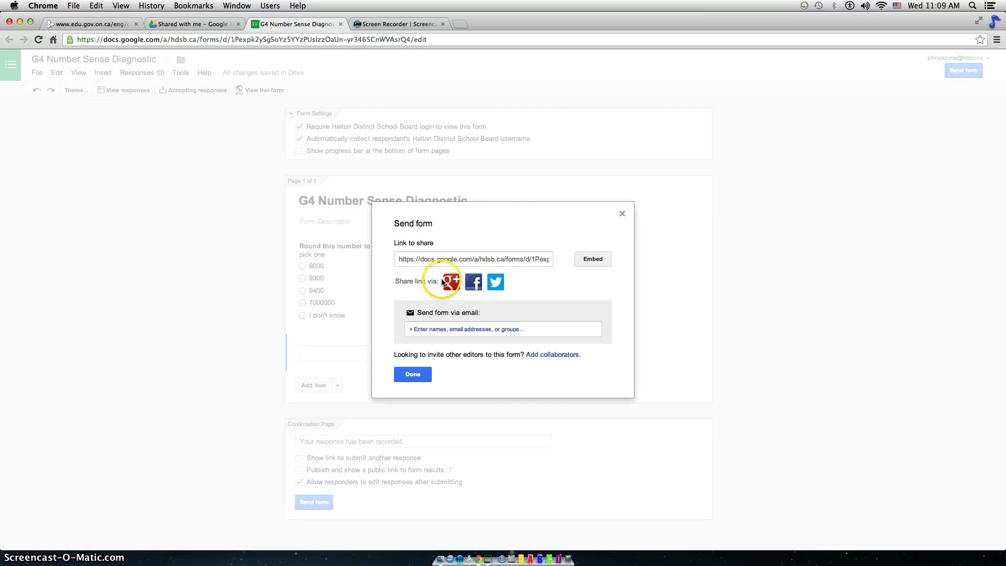
pyautogui.click(433, 259)
pyautogui.rightClick(434, 260)
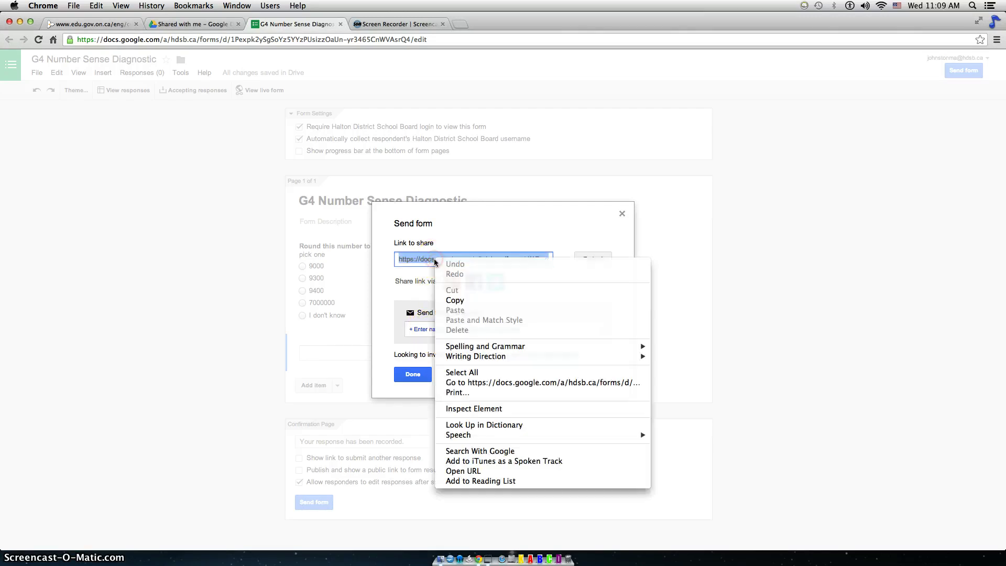
pyautogui.click(455, 300)
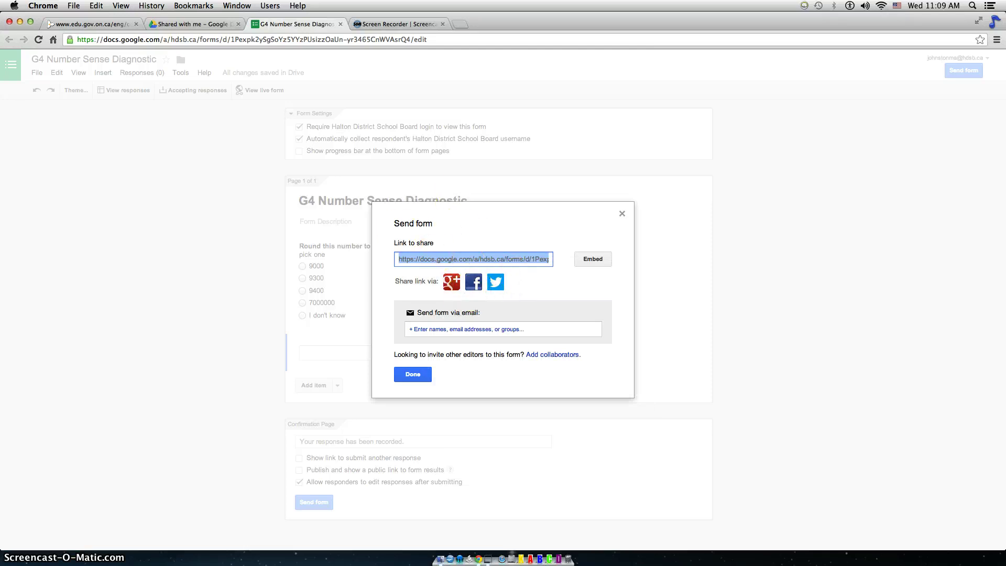
# Create a blank Google Doc, paste the form link, and name it 'please fill out this form'.
pyautogui.click(223, 24)
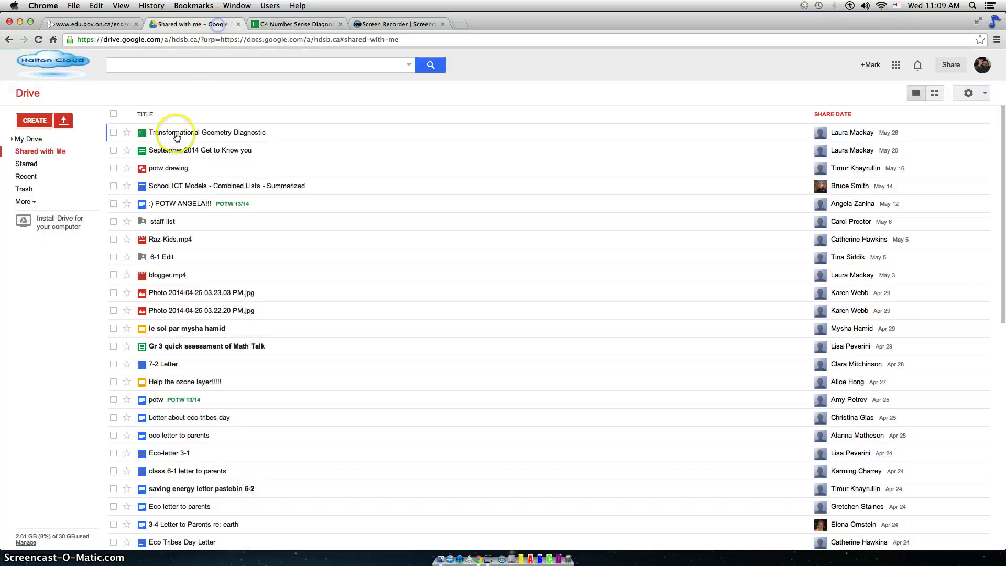
pyautogui.click(35, 120)
pyautogui.click(64, 166)
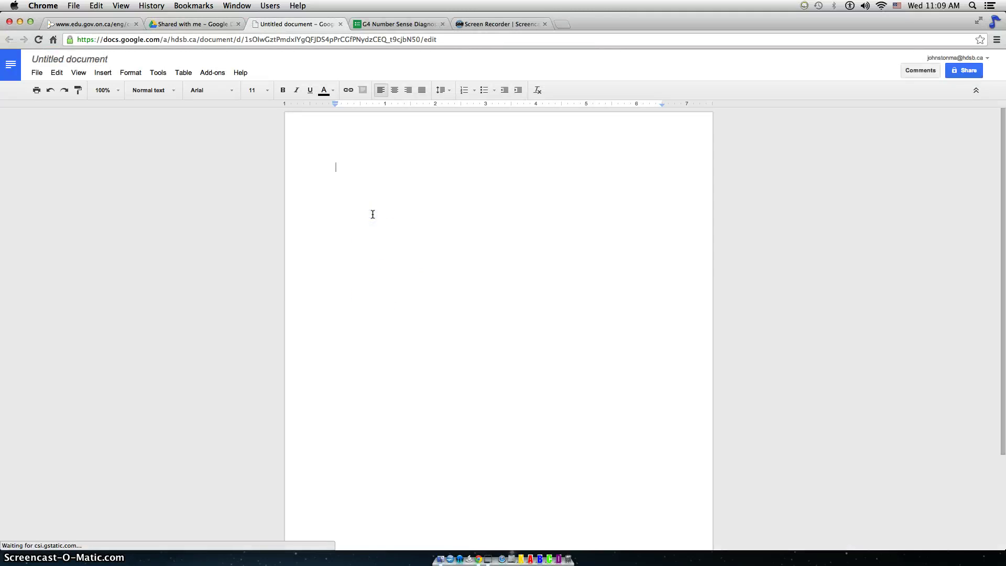
pyautogui.press('super+v')
pyautogui.click(94, 59)
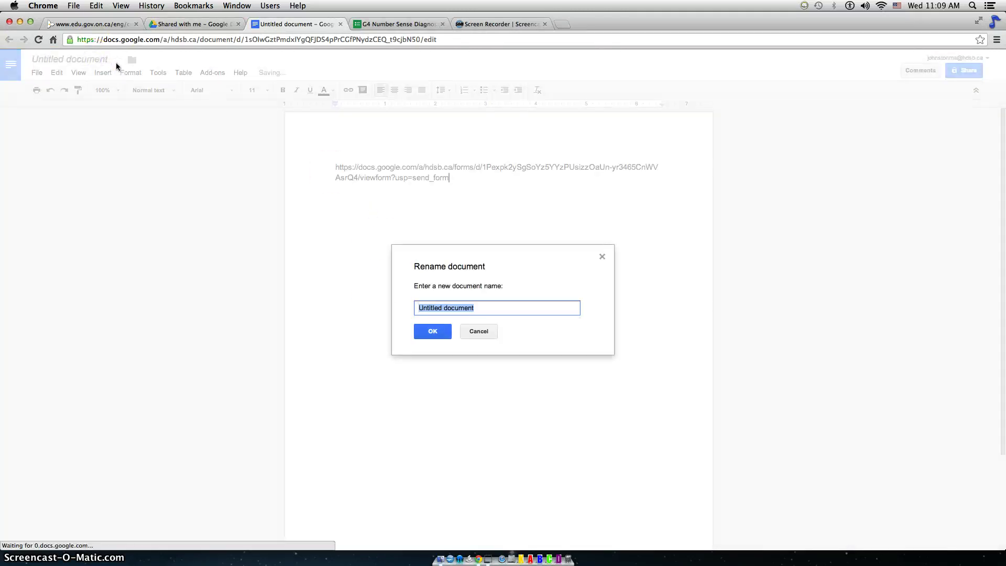
pyautogui.write('please fill out this form')
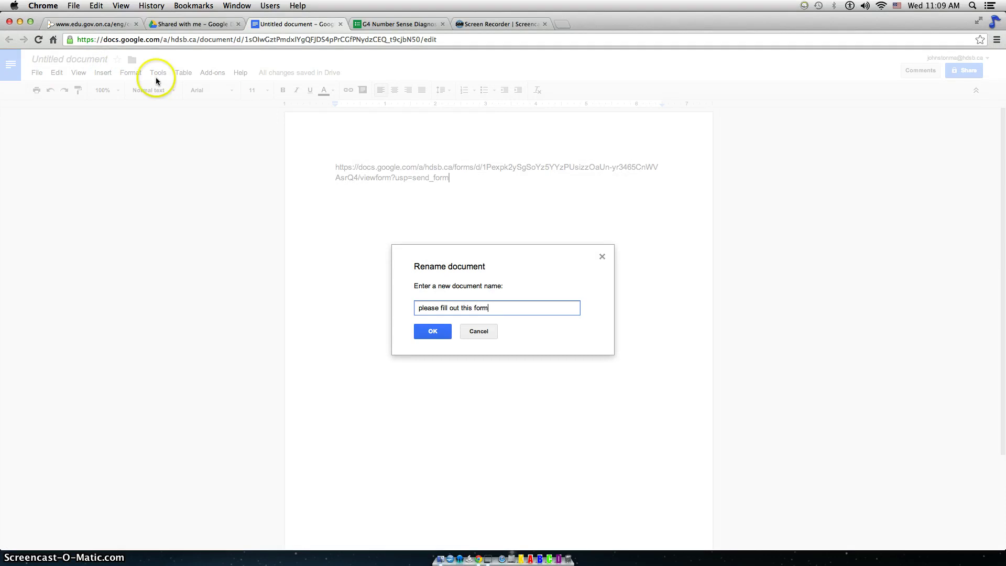
pyautogui.click(432, 331)
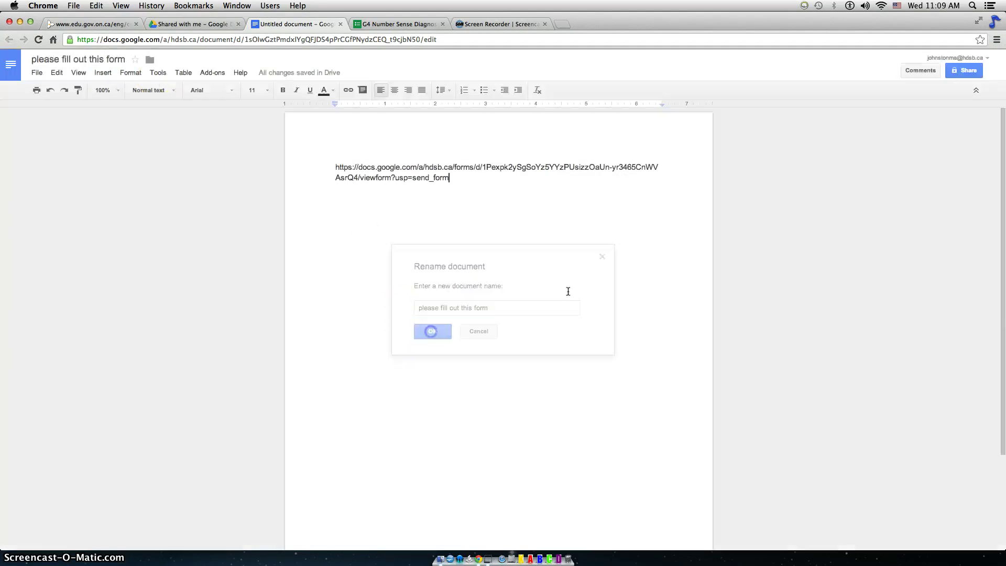
# Begin inviting a contact in the document's sharing settings, then cancel and close without sharing.
pyautogui.click(978, 70)
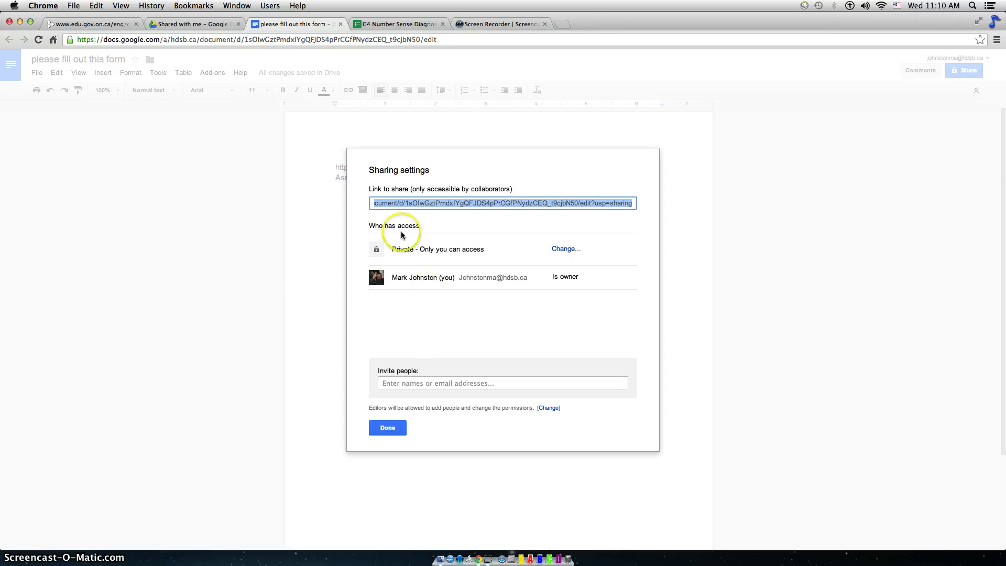
pyautogui.click(414, 383)
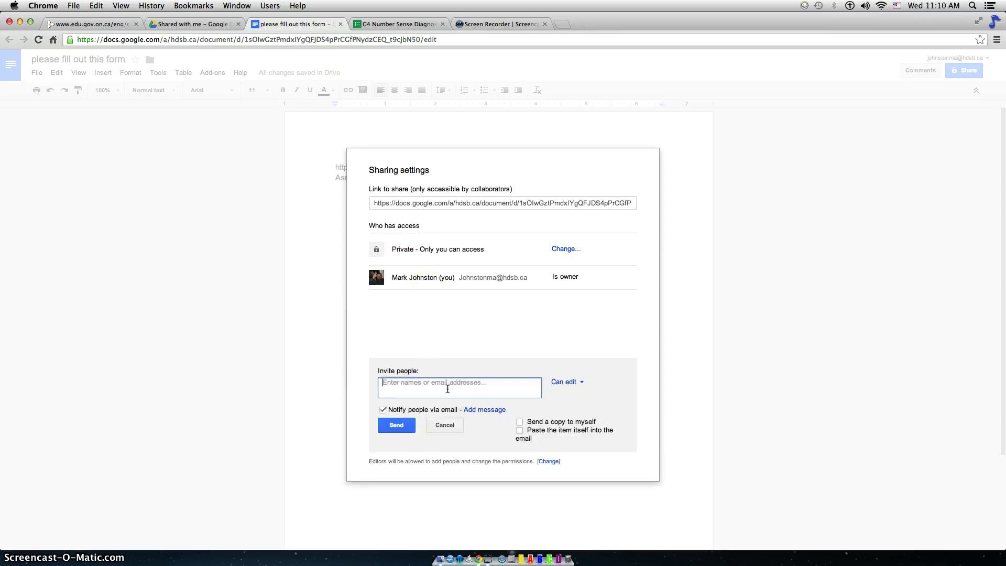
pyautogui.write('rebe')
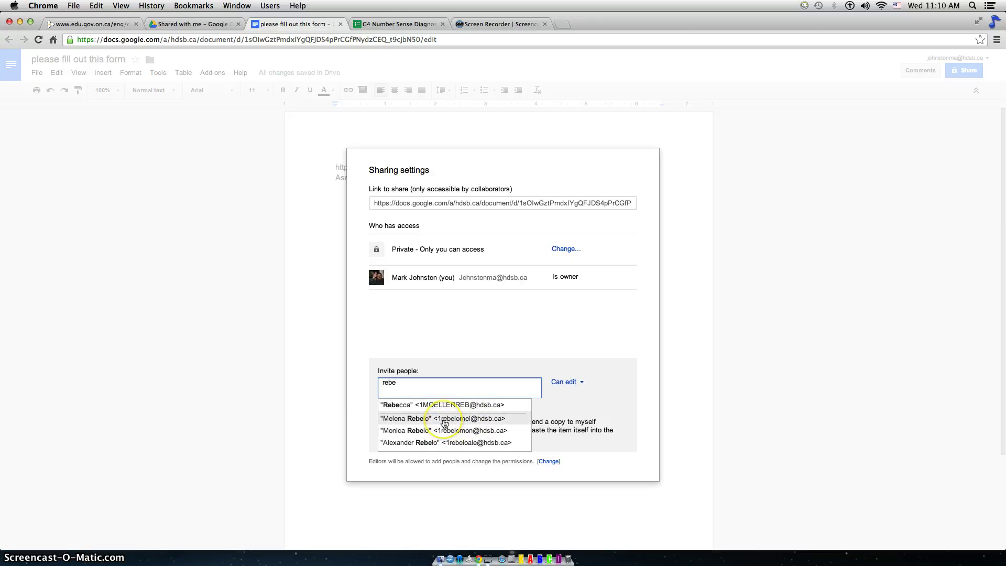
pyautogui.write('cca')
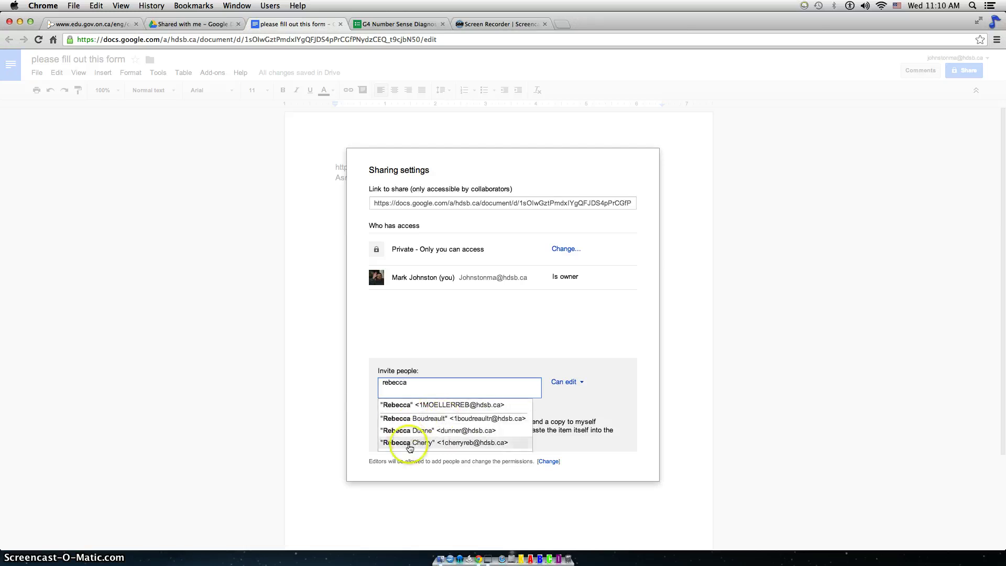
pyautogui.click(539, 355)
pyautogui.click(484, 462)
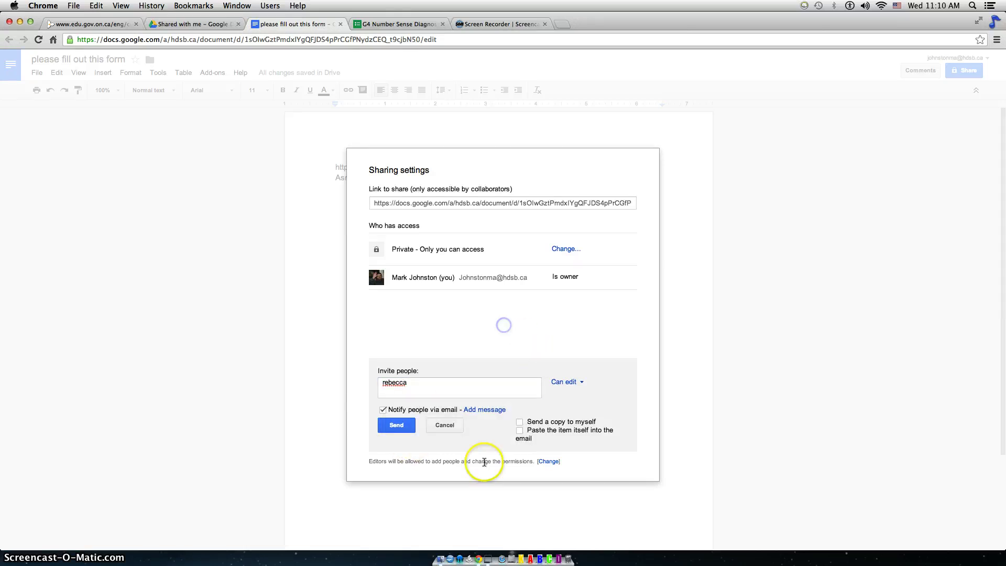
pyautogui.click(445, 425)
pyautogui.click(388, 428)
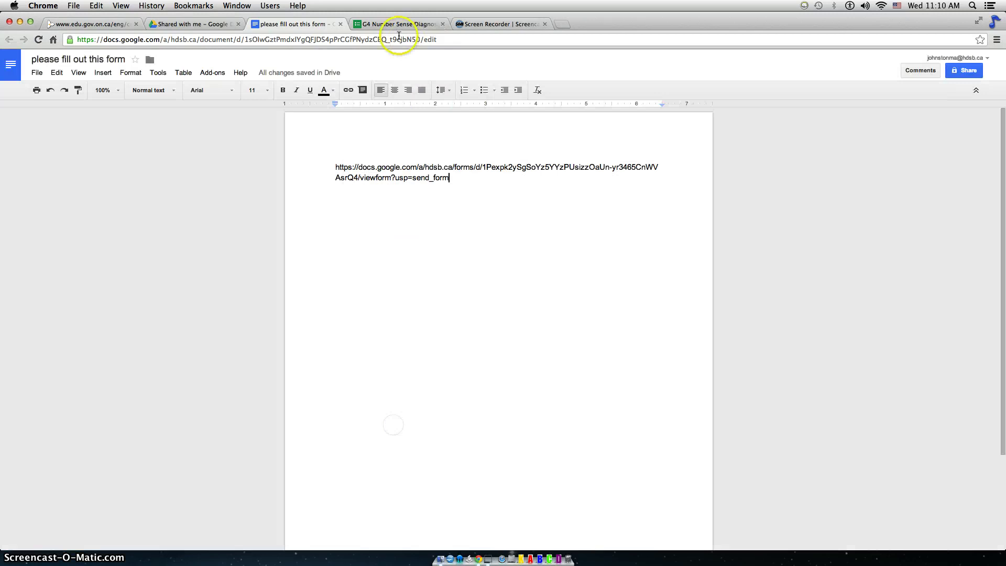
# Return to the G4 Number Sense Diagnostic form and close the Send form dialog.
pyautogui.click(398, 25)
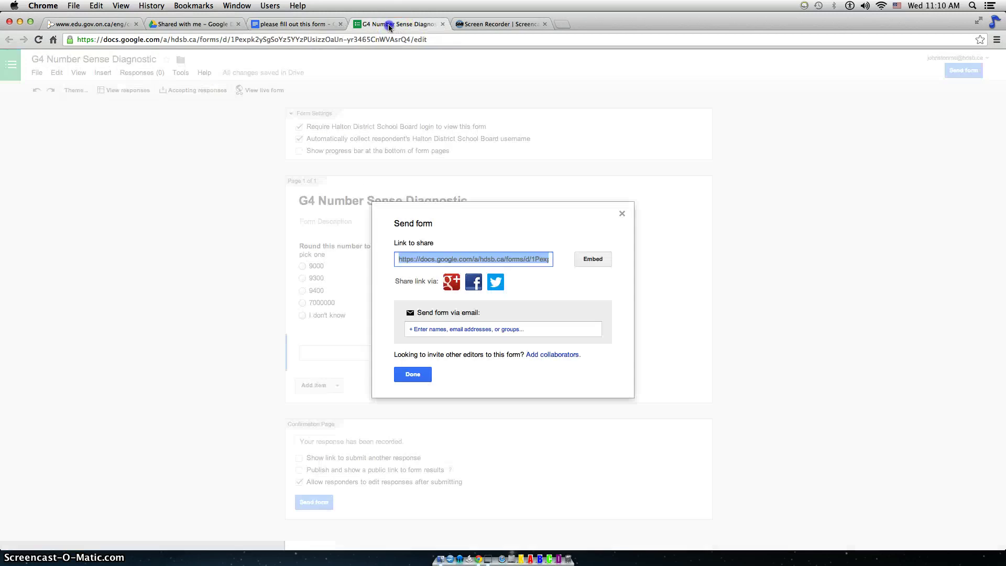
pyautogui.click(413, 374)
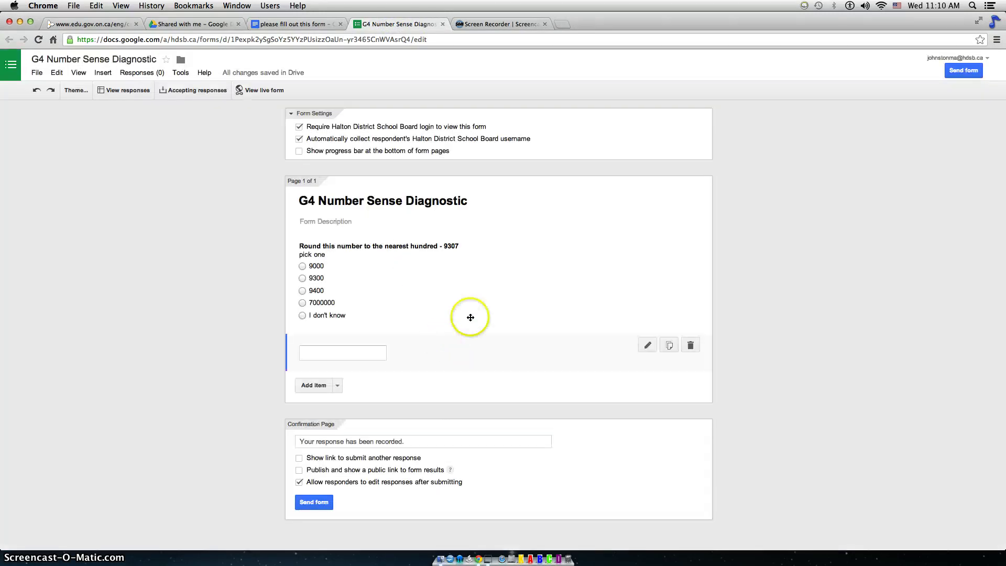
pyautogui.click(148, 73)
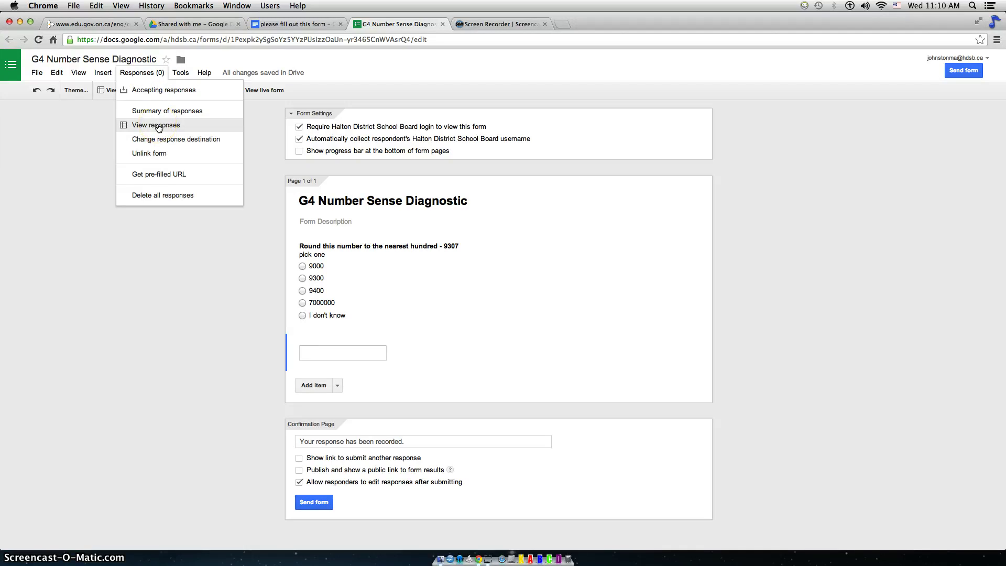
pyautogui.click(688, 138)
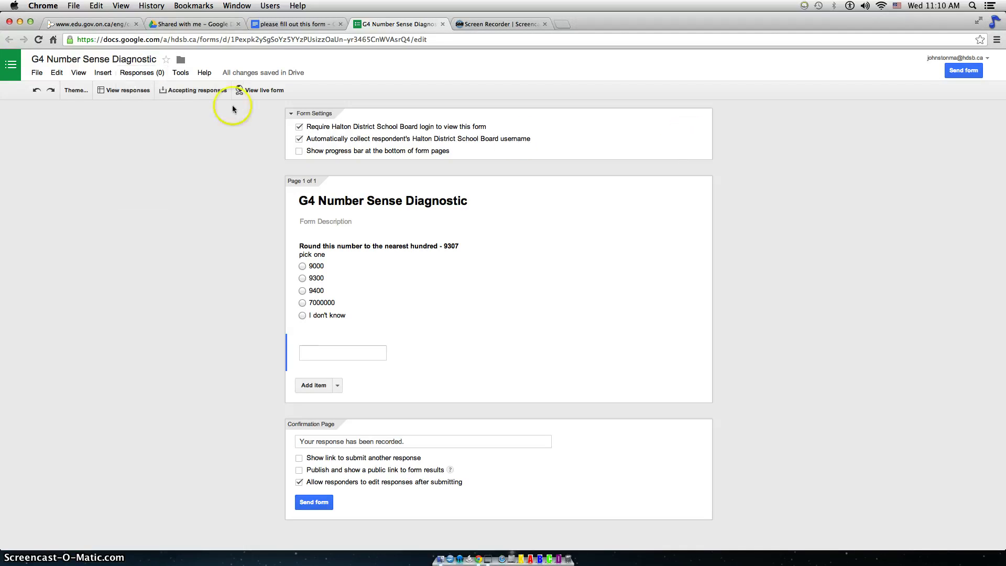
# View the live form, answer 9300 on a question, then close the preview.
pyautogui.click(274, 93)
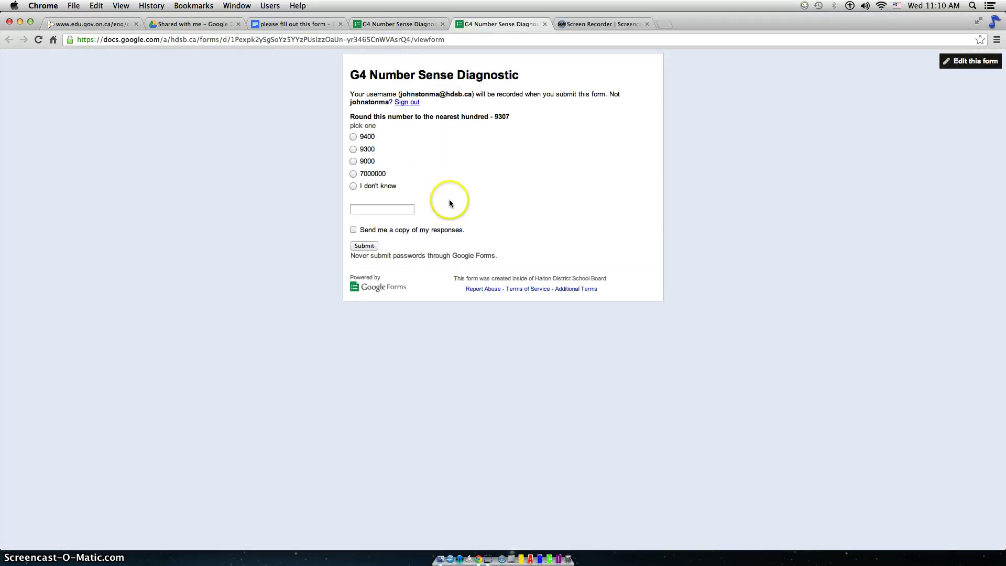
pyautogui.click(353, 149)
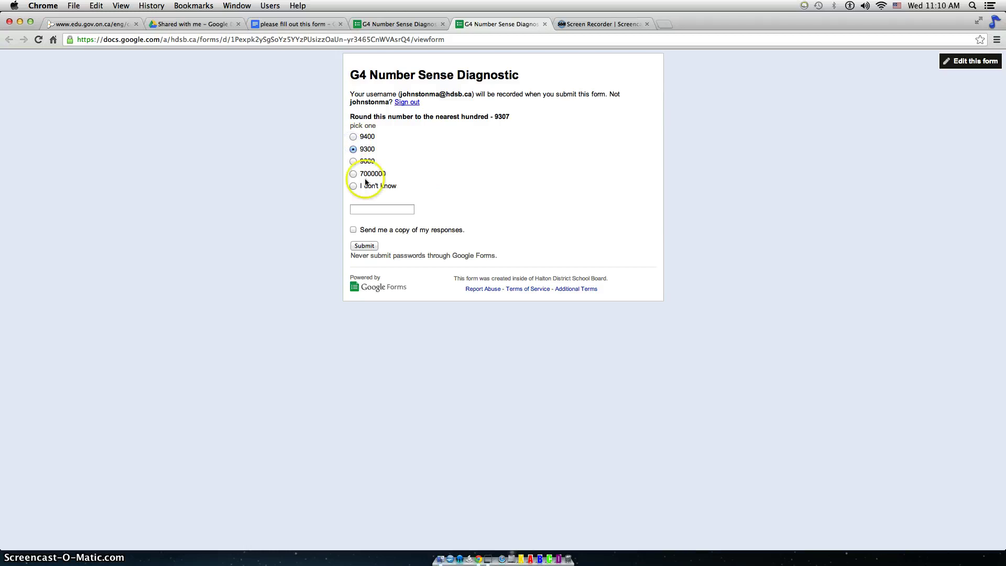
pyautogui.click(545, 24)
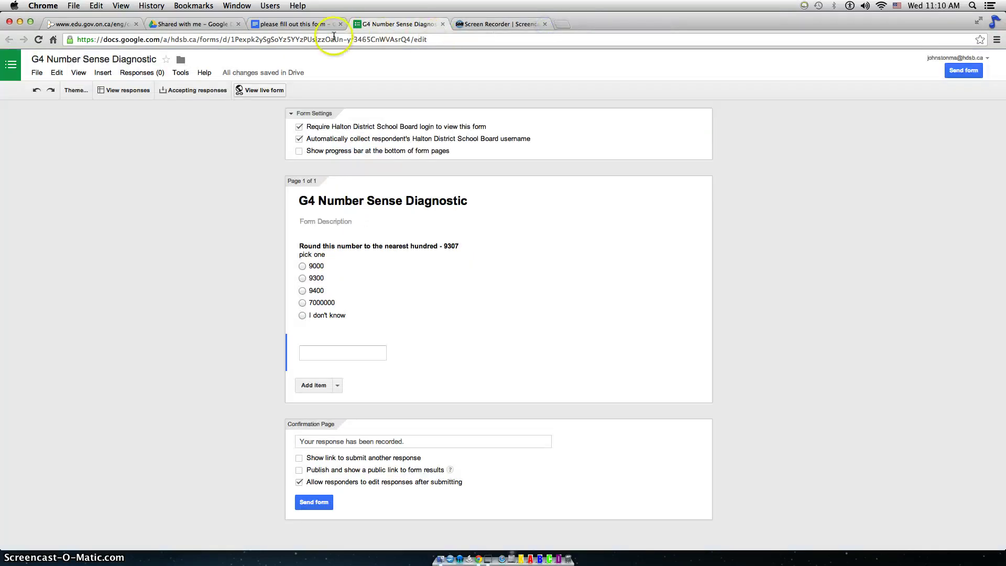
# Search Drive's shared files for 'g4' and scroll through the Grade 4 matches.
pyautogui.click(196, 24)
pyautogui.click(220, 67)
pyautogui.write('g4')
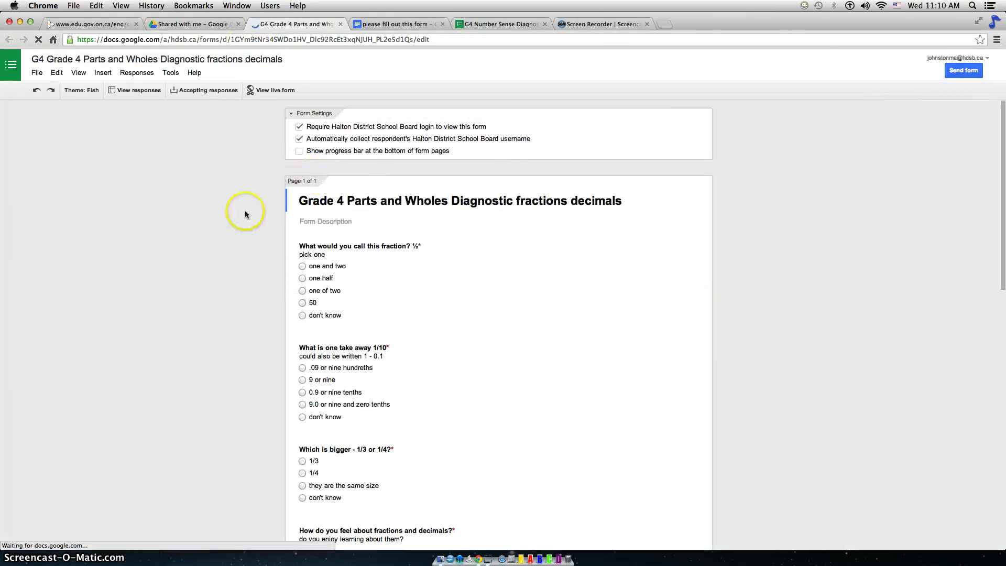
pyautogui.scroll(-15, 244, 210)
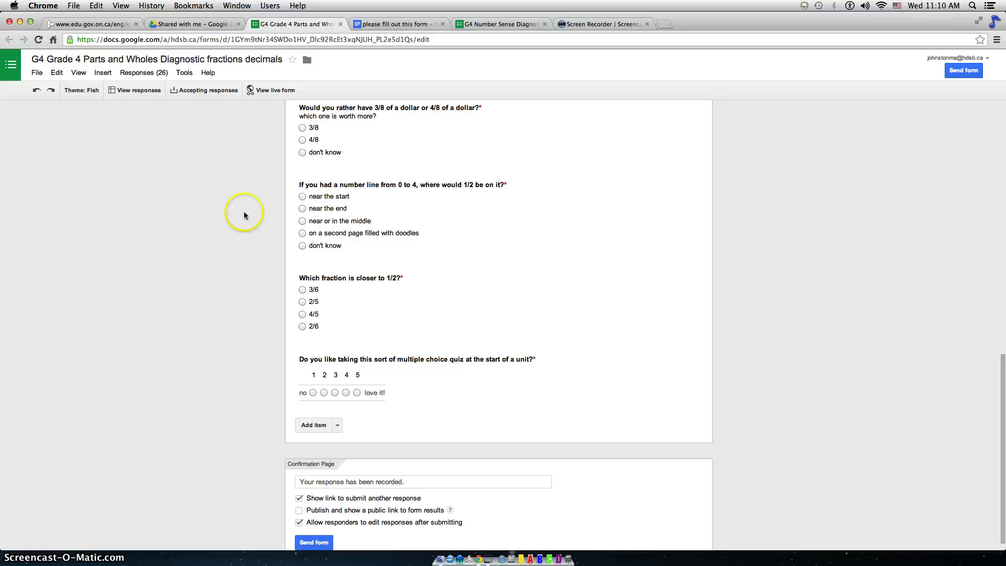
pyautogui.scroll(15, 244, 214)
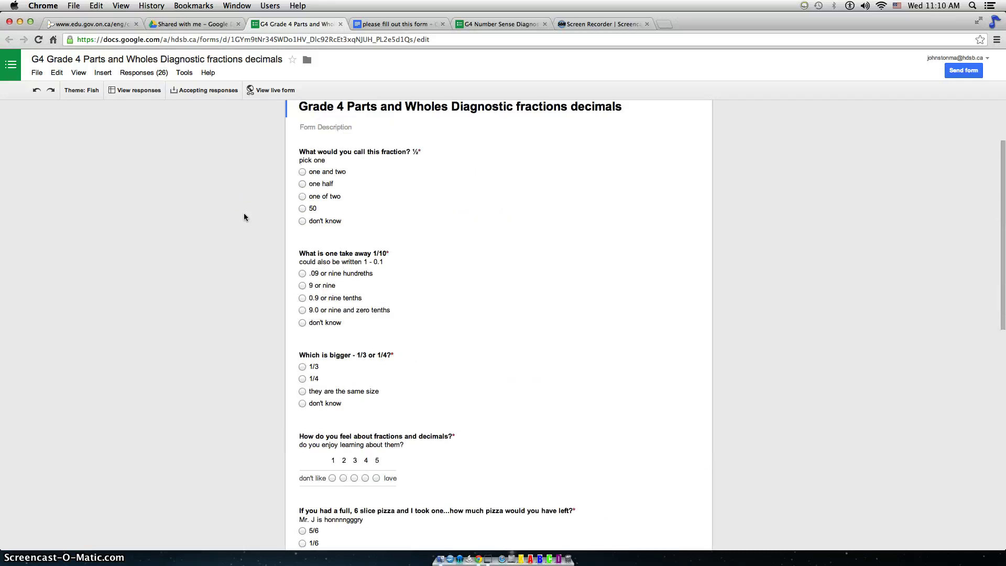
pyautogui.scroll(3, 244, 213)
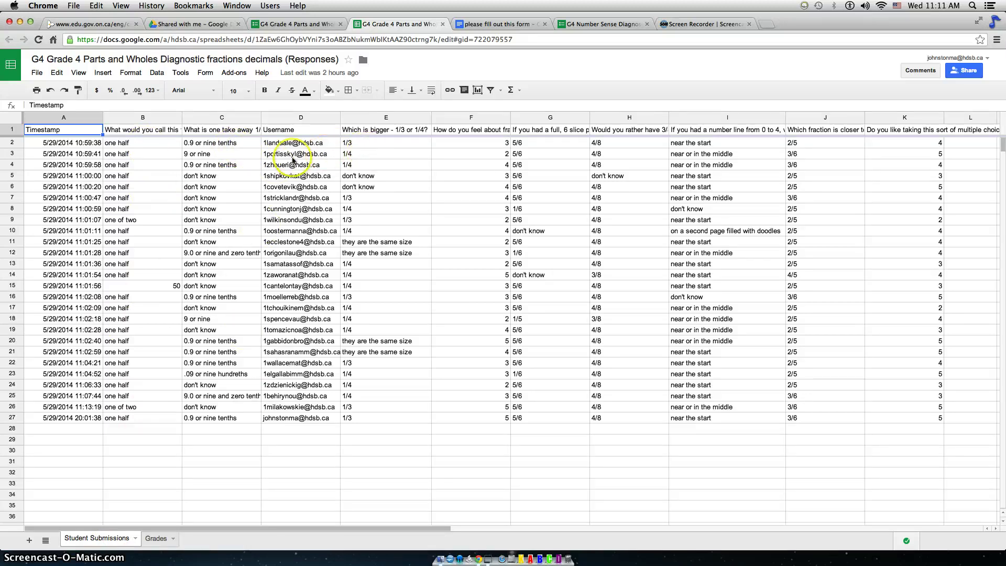
# Inspect the first student's Username and several submission Timestamp cells in the responses sheet.
pyautogui.click(292, 146)
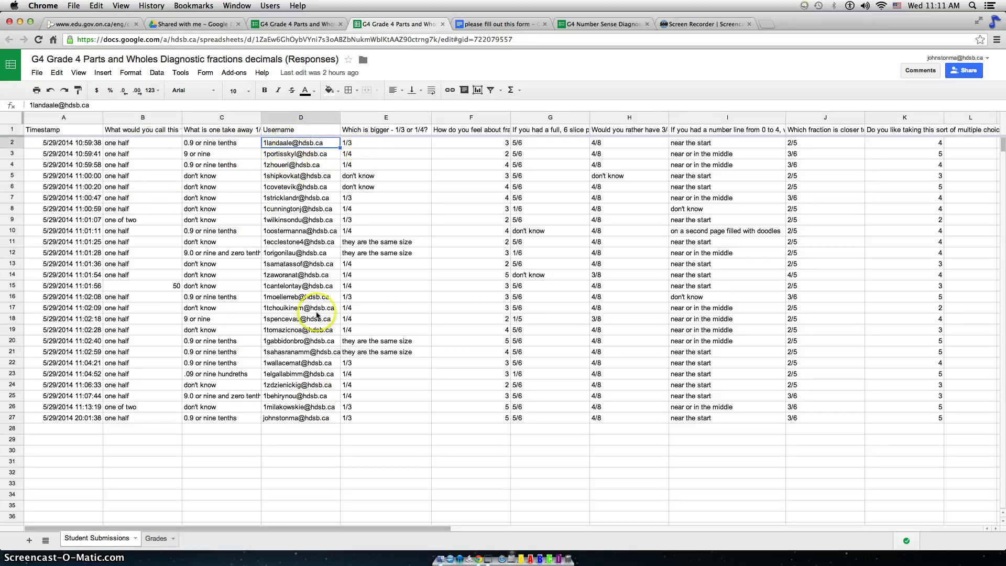
pyautogui.click(81, 153)
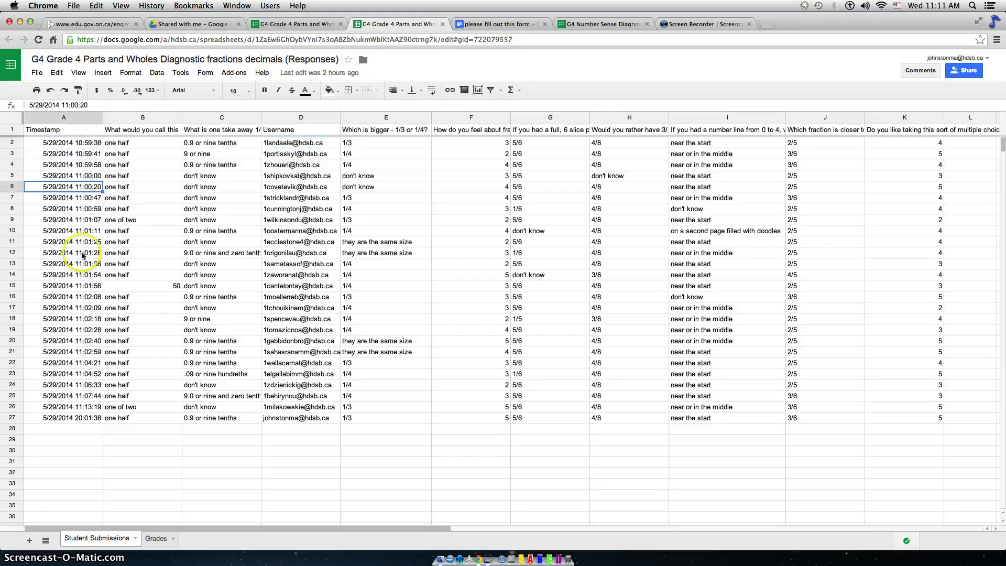
pyautogui.click(83, 253)
pyautogui.click(81, 341)
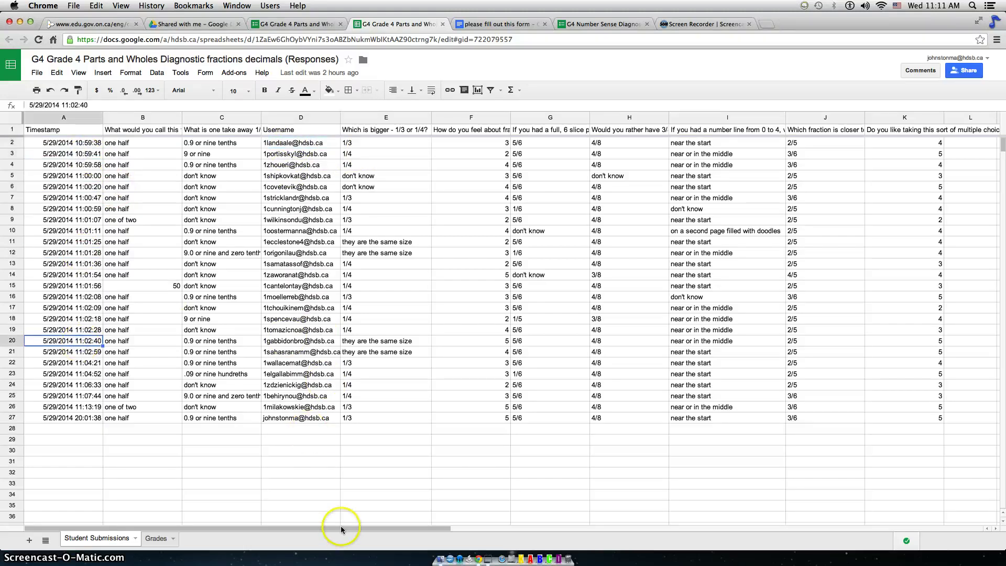
pyautogui.moveTo(342, 531); pyautogui.dragTo(209, 508)
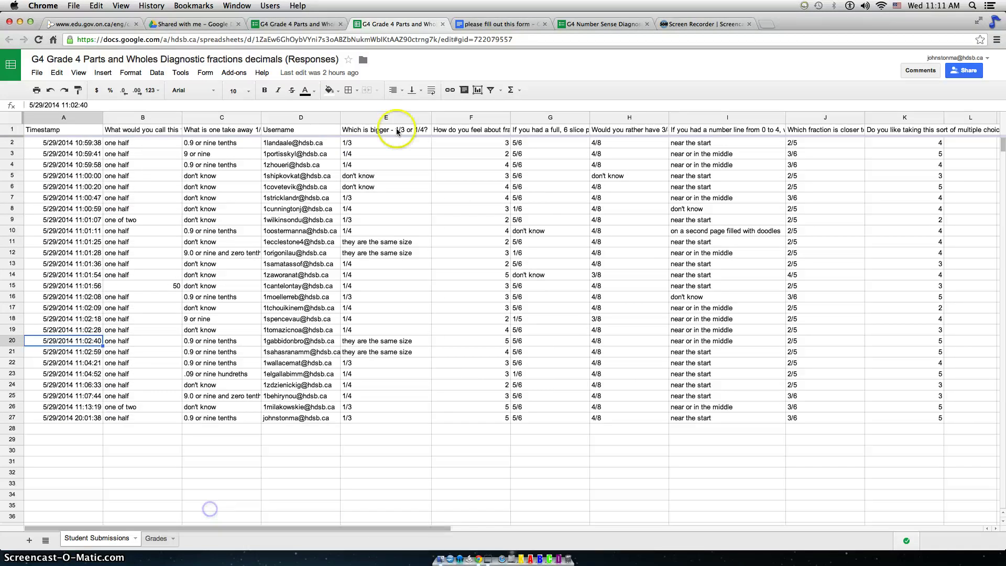
# Choose Form > Show summary of responses and scroll through the per-question charts.
pyautogui.click(205, 74)
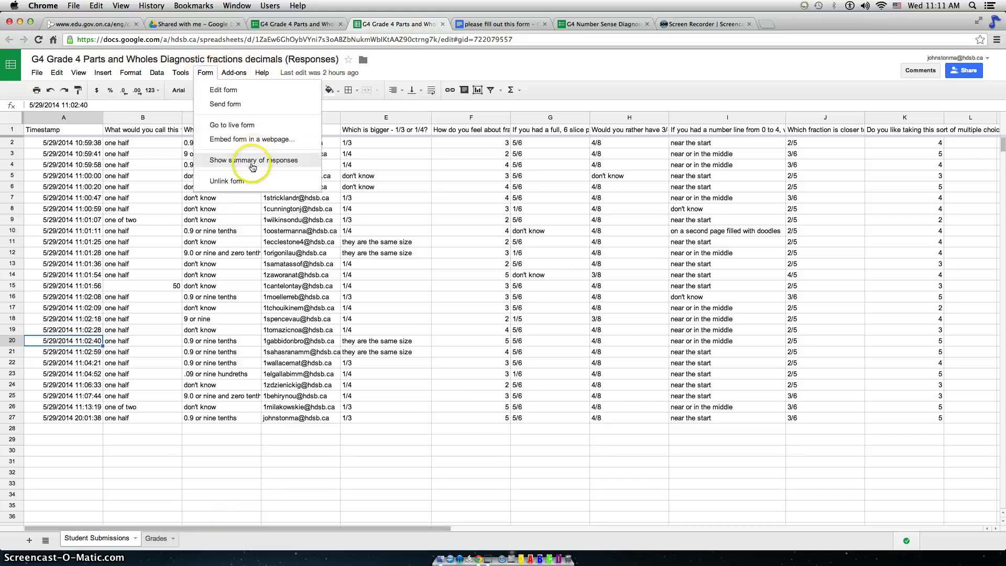
pyautogui.click(250, 161)
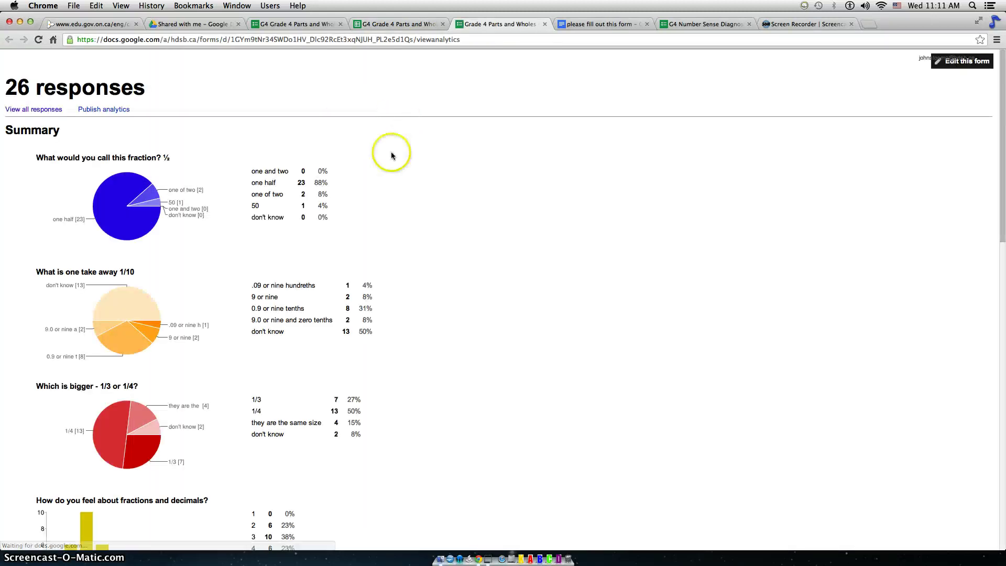
pyautogui.scroll(-1, 394, 166)
pyautogui.scroll(-2, 394, 166)
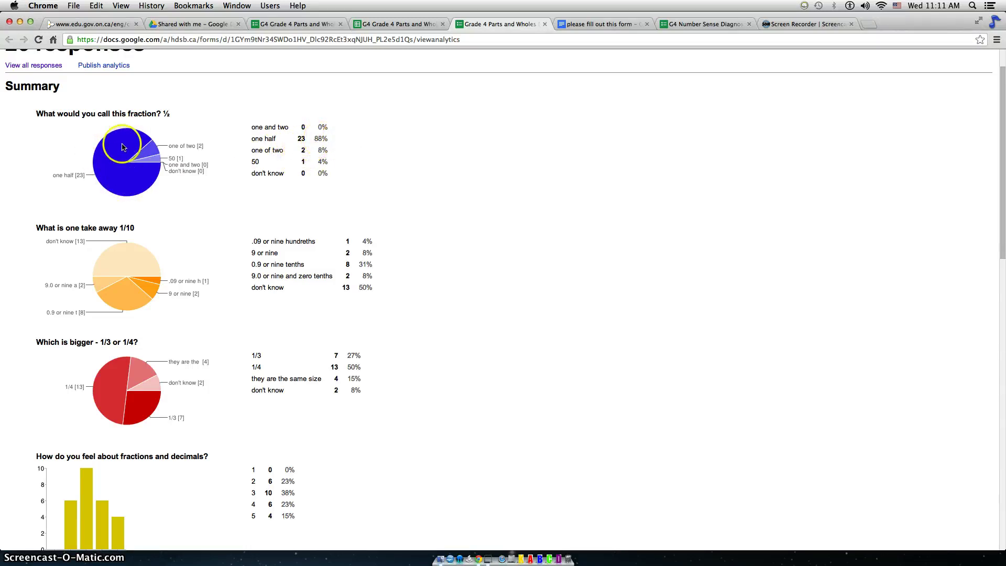
pyautogui.scroll(-3, 135, 204)
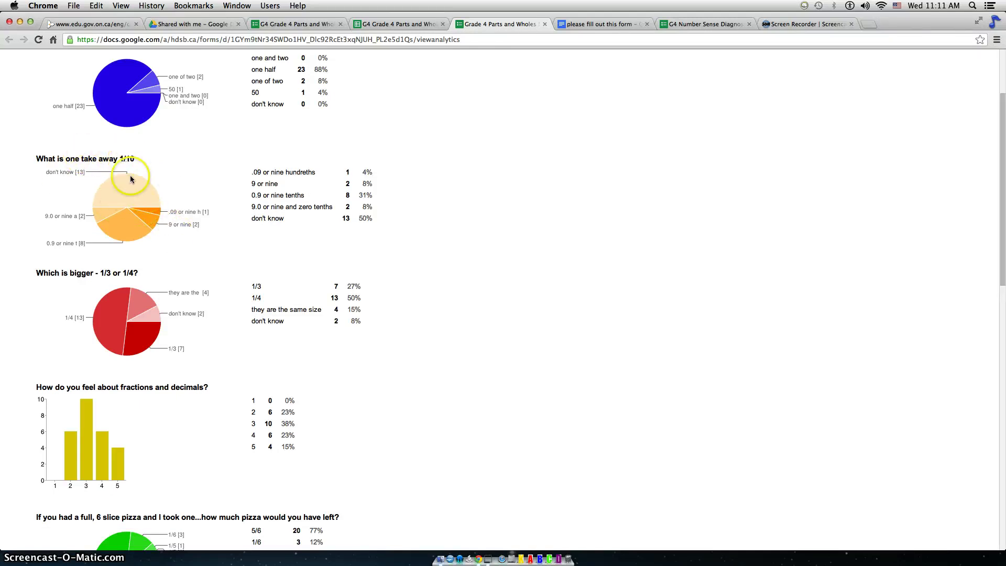
pyautogui.scroll(-10, 130, 197)
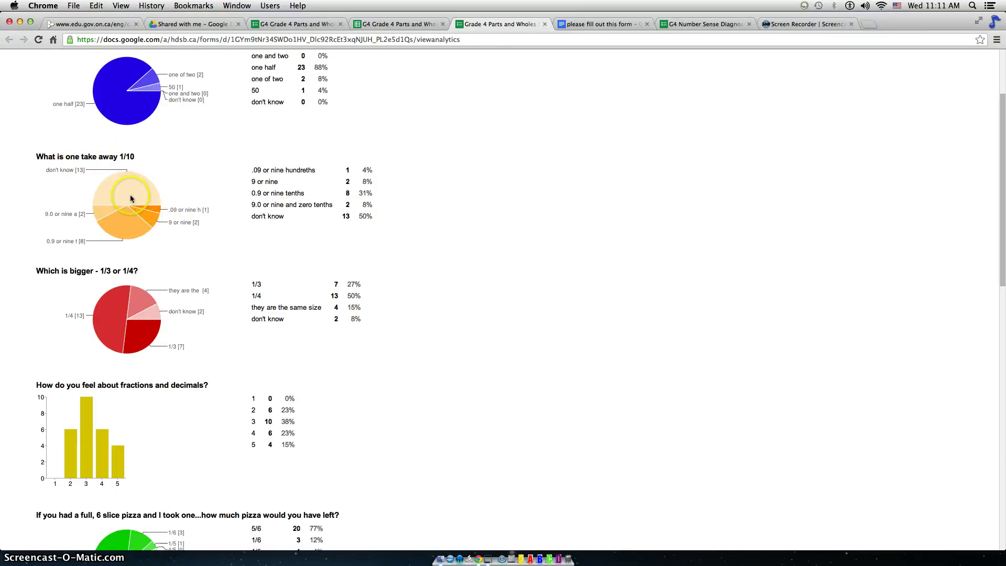
pyautogui.scroll(-4, 129, 201)
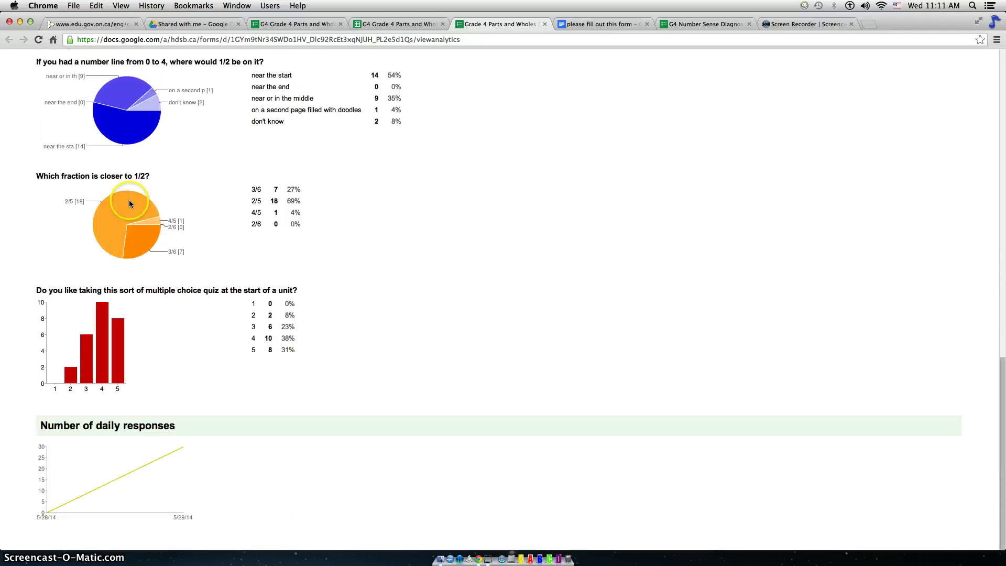
pyautogui.scroll(11, 129, 201)
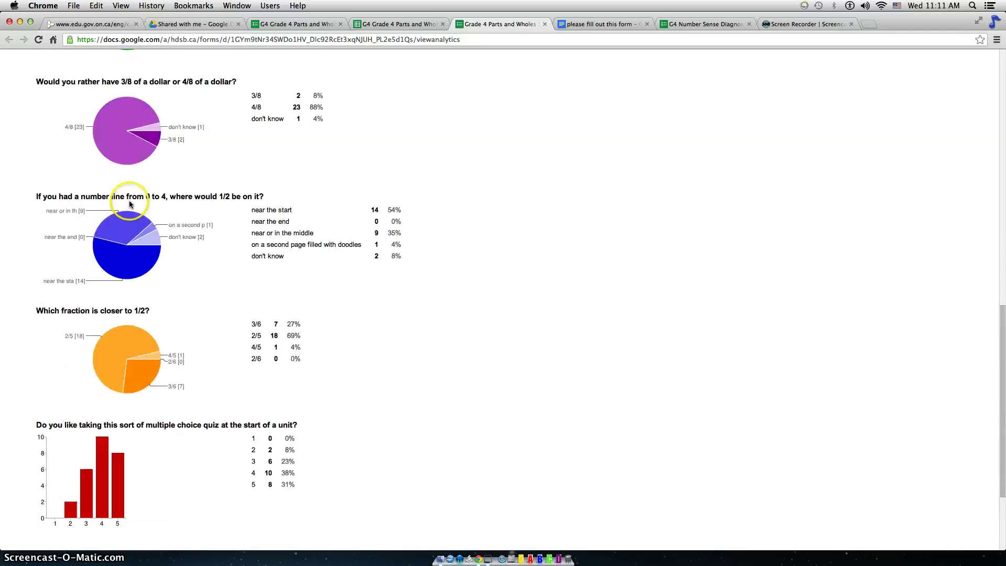
# Search the add-ons store for 'flubaroo' and try installing it.
pyautogui.click(545, 24)
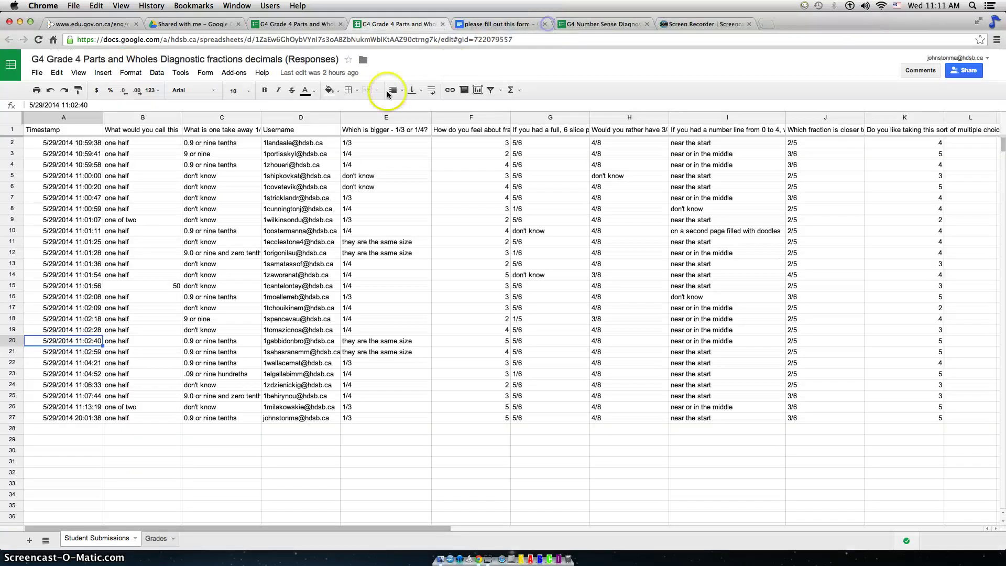
pyautogui.click(237, 76)
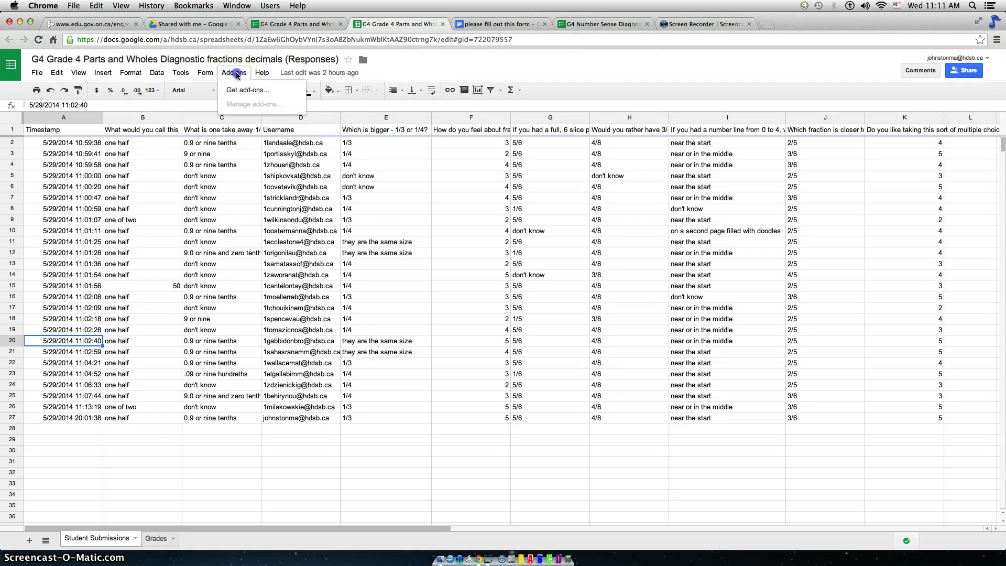
pyautogui.click(236, 76)
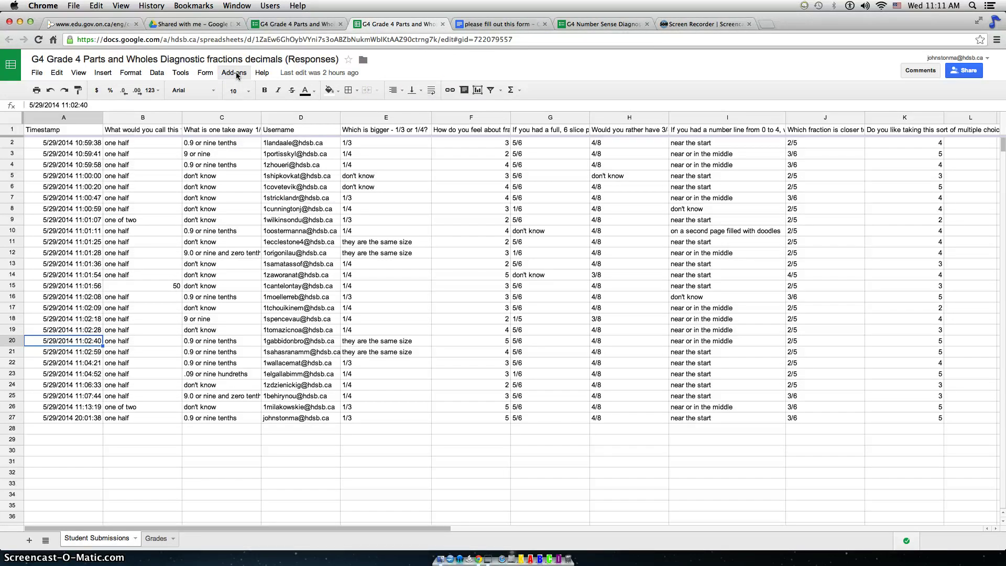
pyautogui.click(236, 75)
pyautogui.click(241, 91)
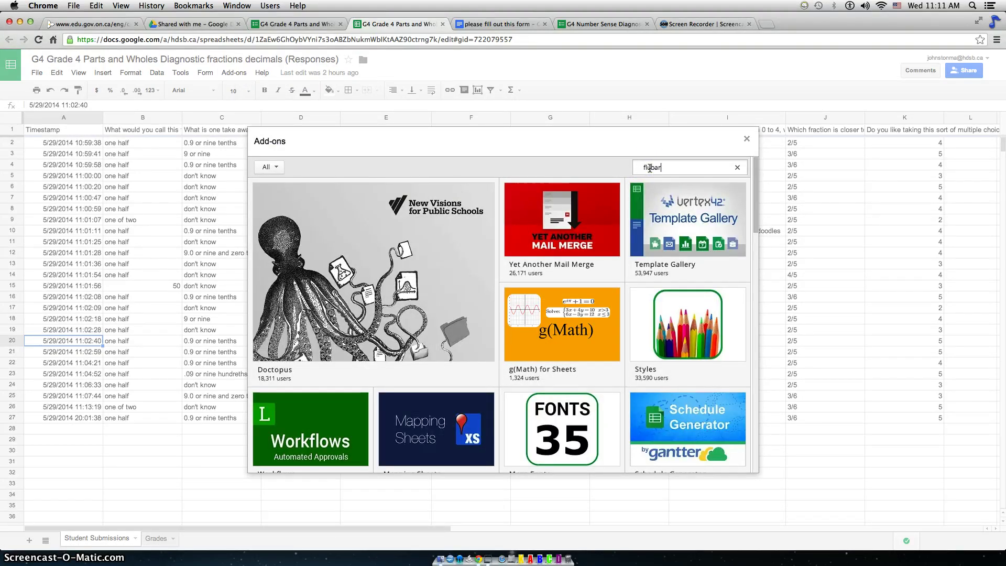
pyautogui.write('flubaroo')
pyautogui.press('Return')
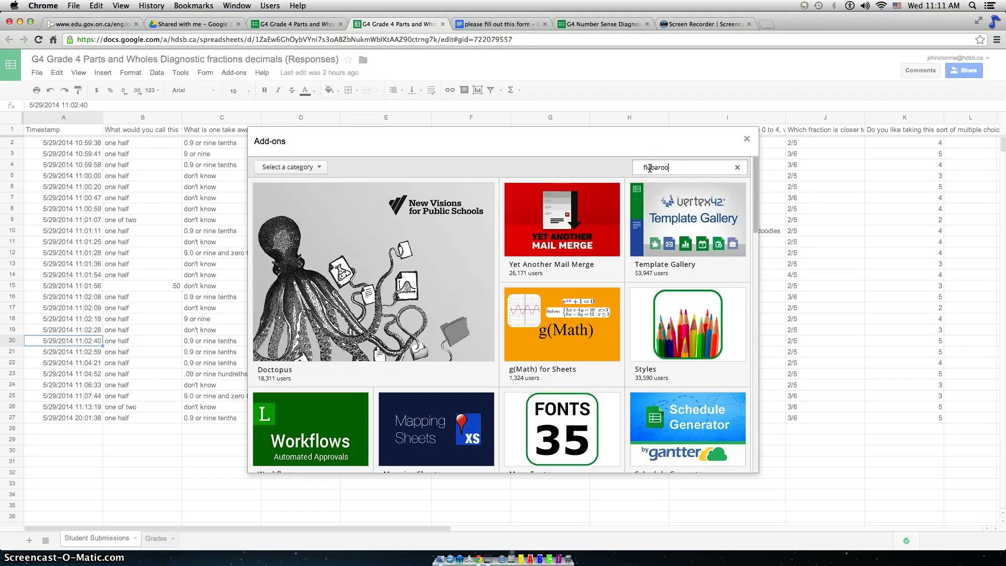
pyautogui.click(722, 195)
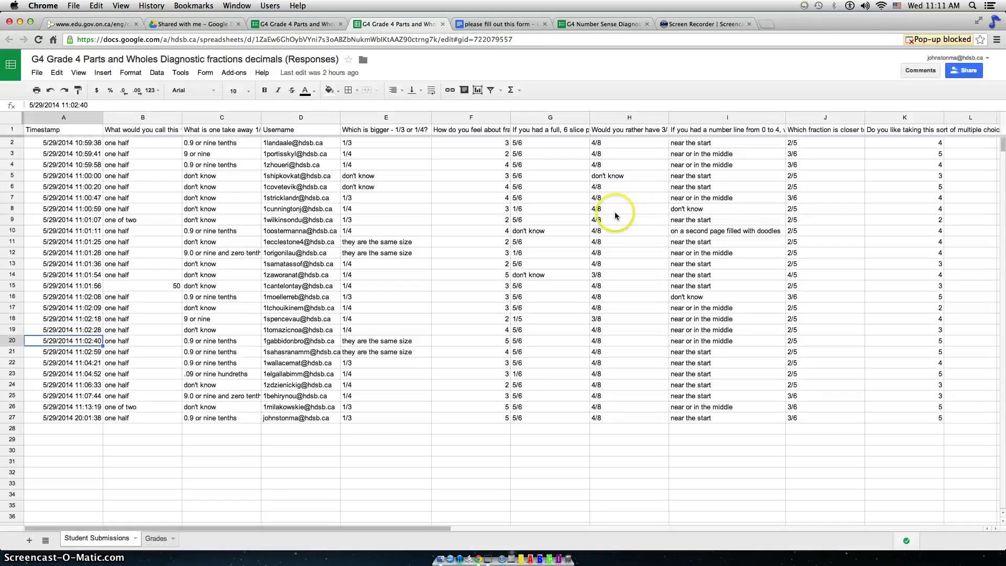
# Dismiss the pop-up blocker, reinstall the free Flubaroo add-on, and accept its permissions.
pyautogui.click(940, 39)
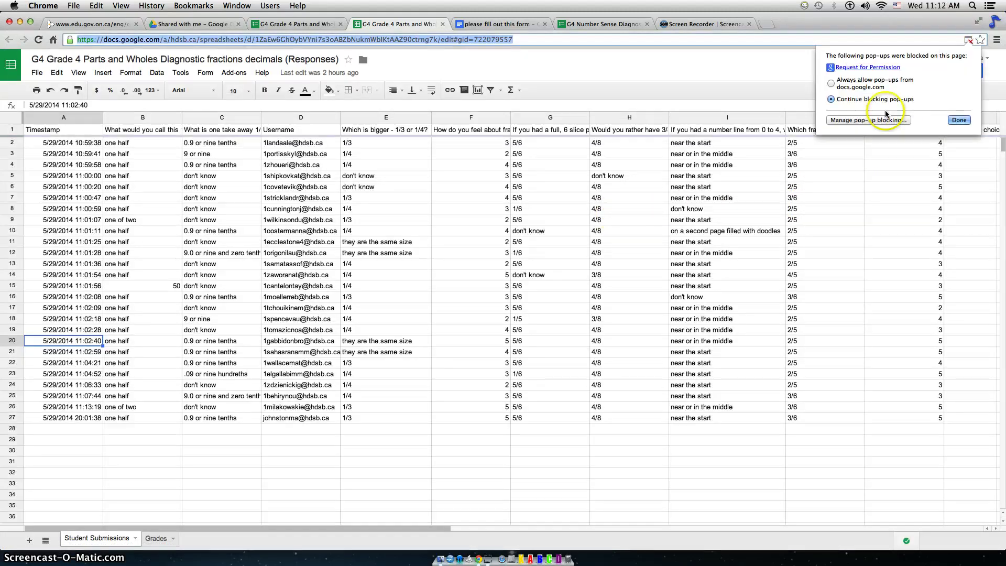
pyautogui.click(958, 120)
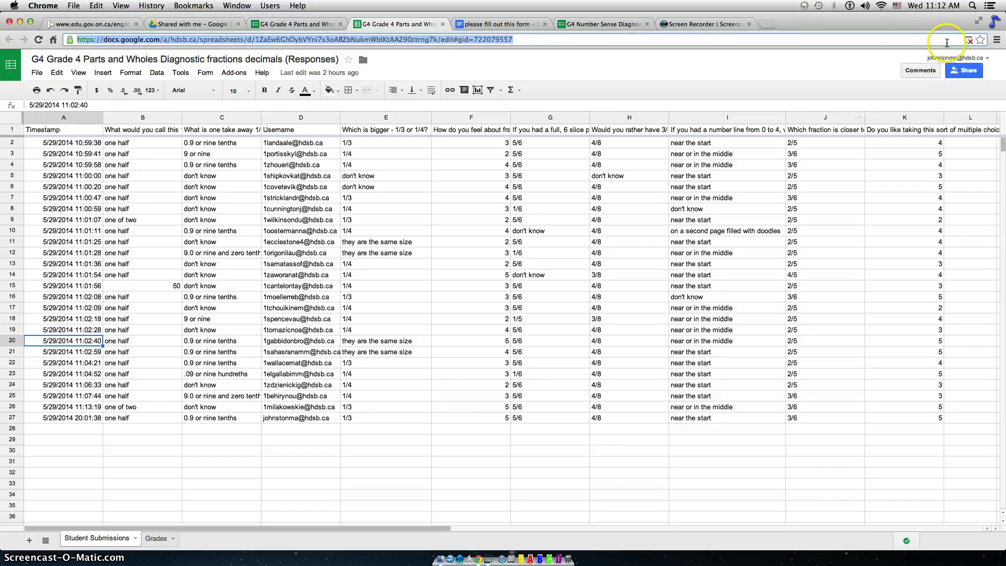
pyautogui.click(233, 73)
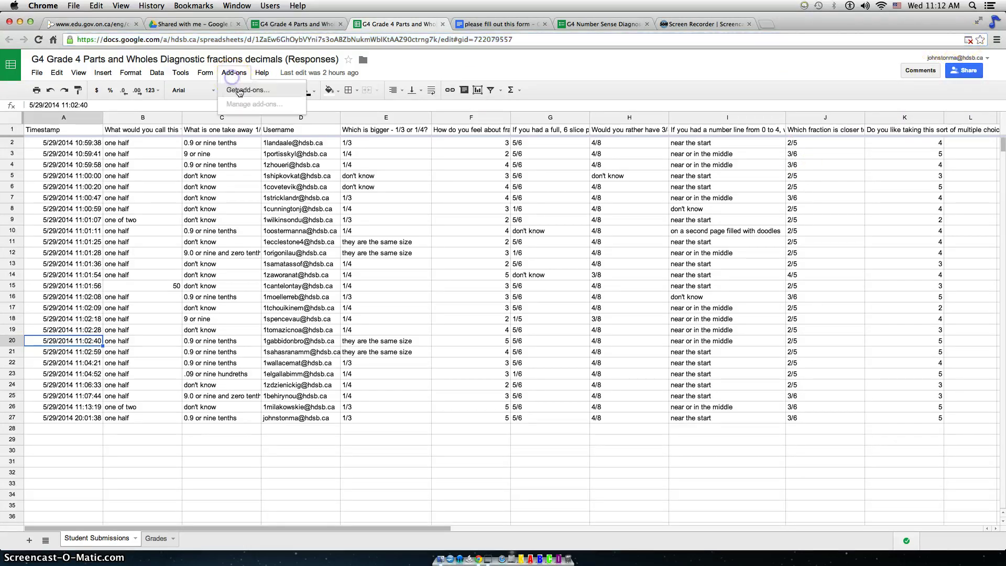
pyautogui.click(246, 91)
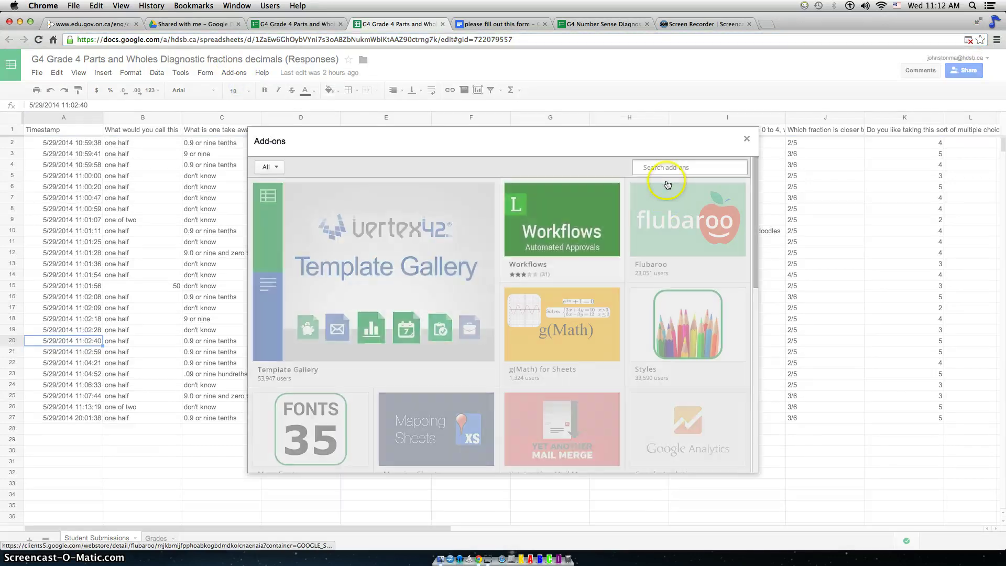
pyautogui.write('flubaroo')
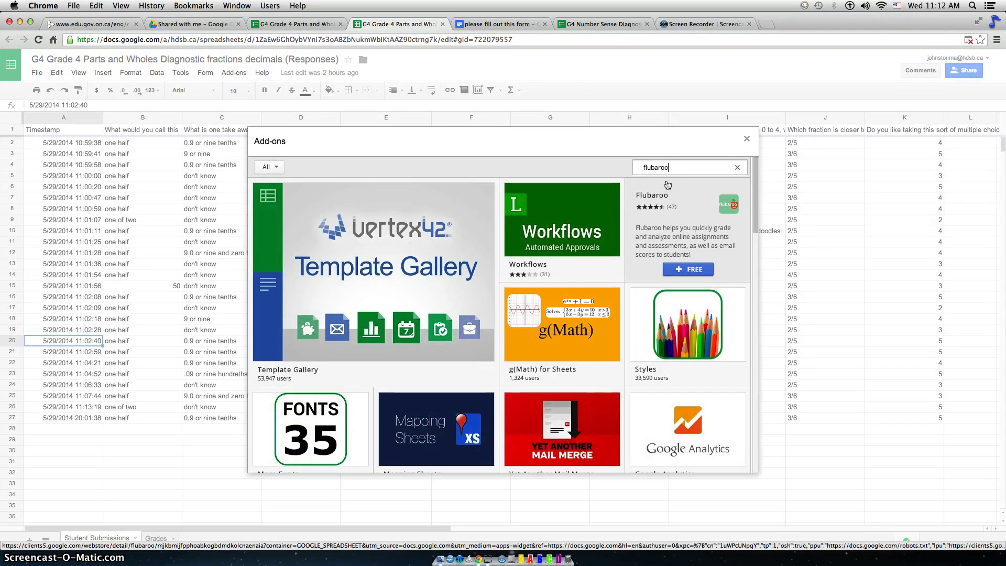
pyautogui.click(694, 272)
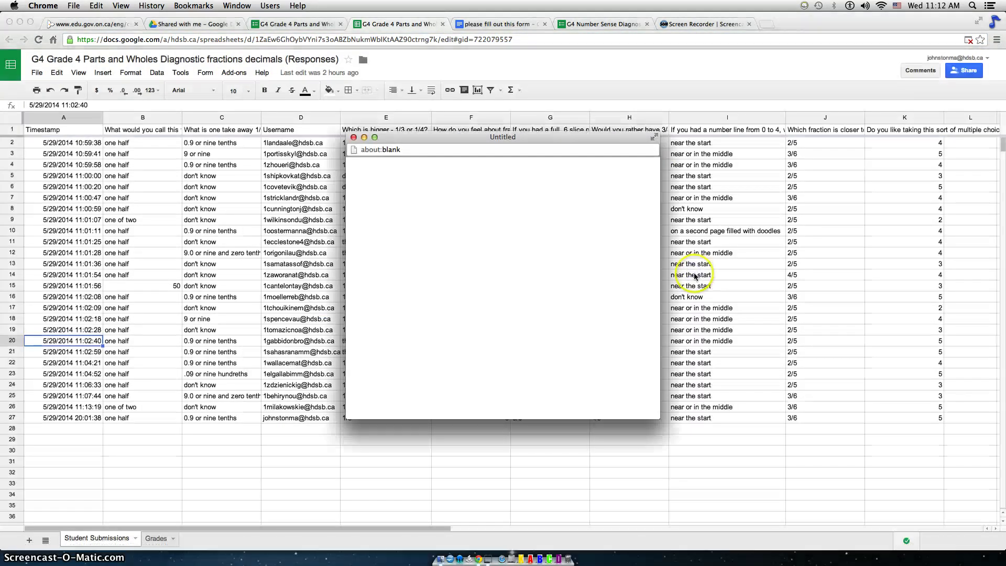
pyautogui.scroll(-5, 537, 246)
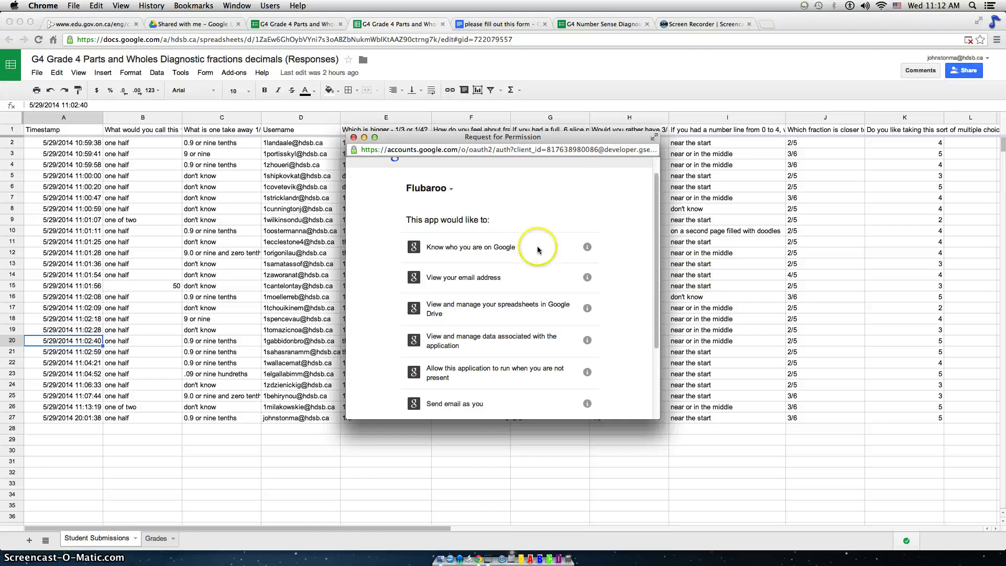
pyautogui.scroll(5, 498, 220)
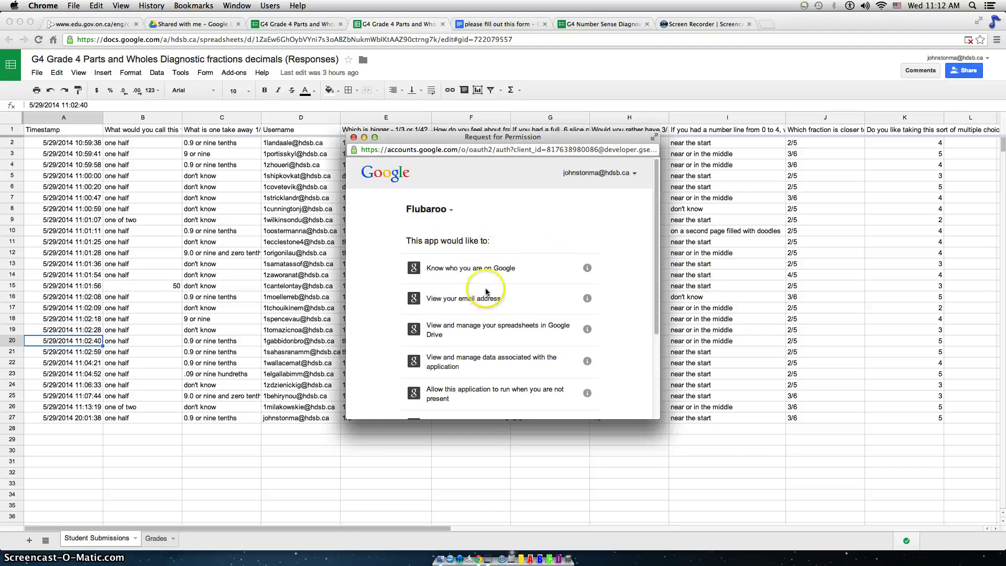
pyautogui.scroll(-5, 486, 290)
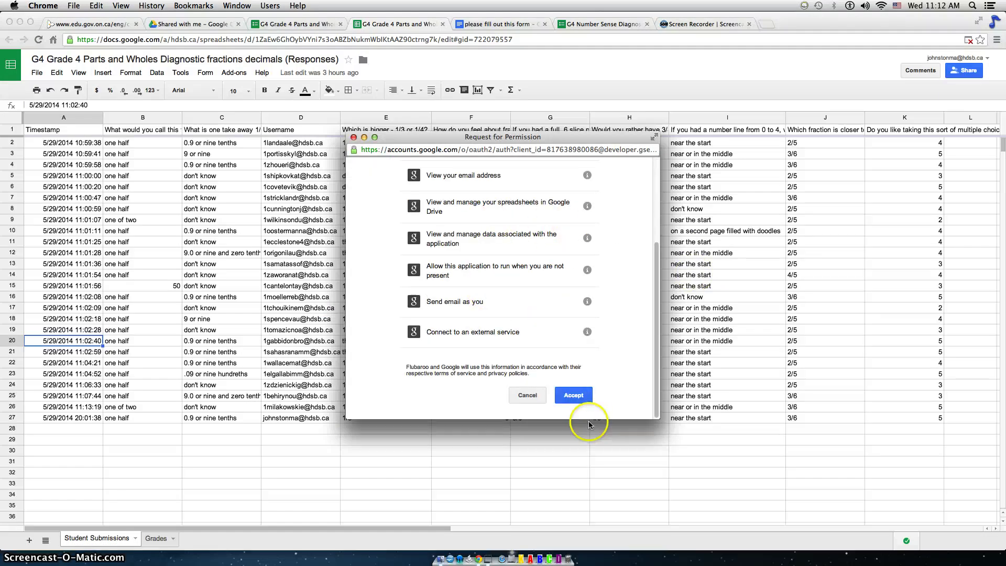
pyautogui.click(569, 402)
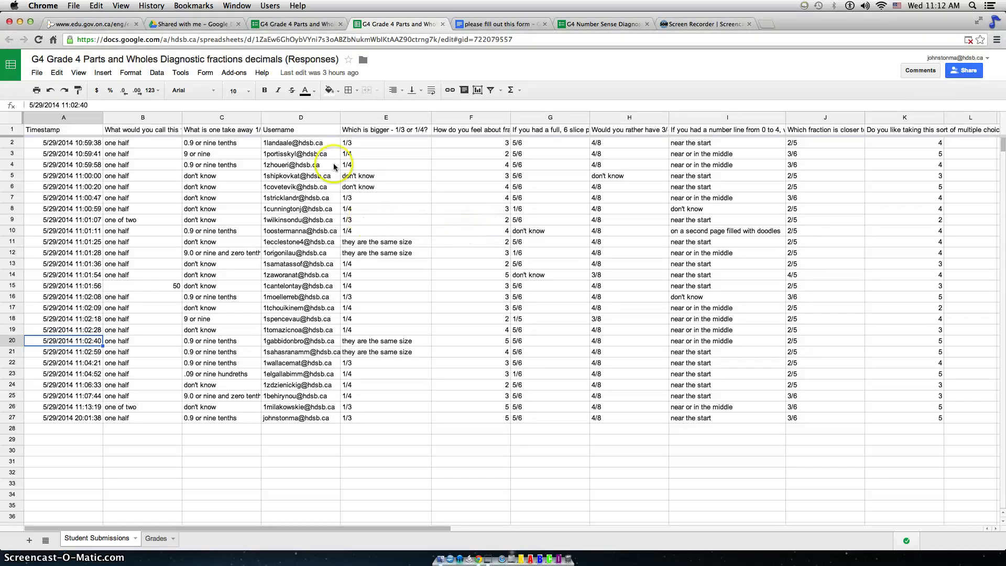
# Start Flubaroo's Grade Assignment and confirm replacing the existing grades.
pyautogui.click(232, 75)
pyautogui.click(238, 74)
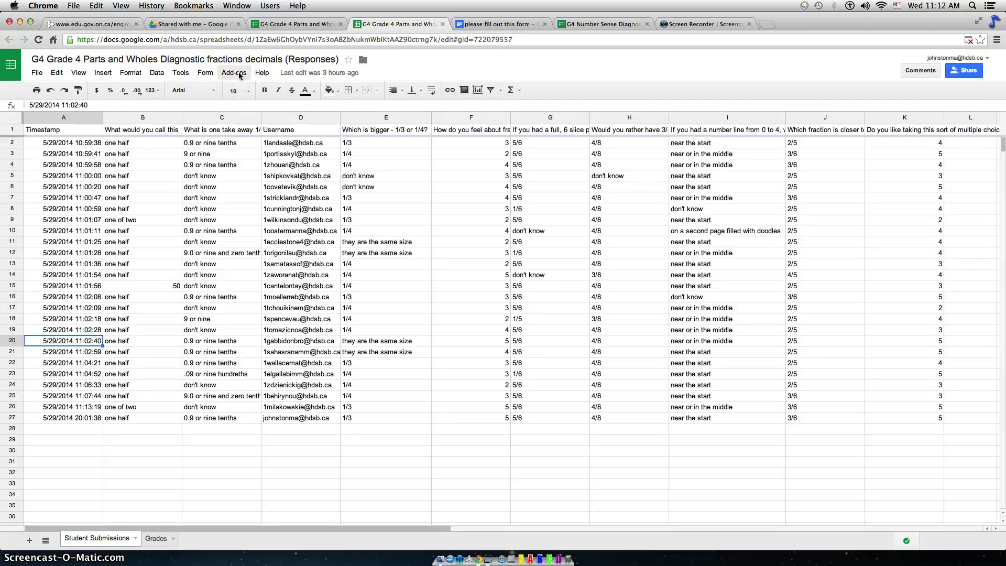
pyautogui.click(239, 74)
pyautogui.click(237, 91)
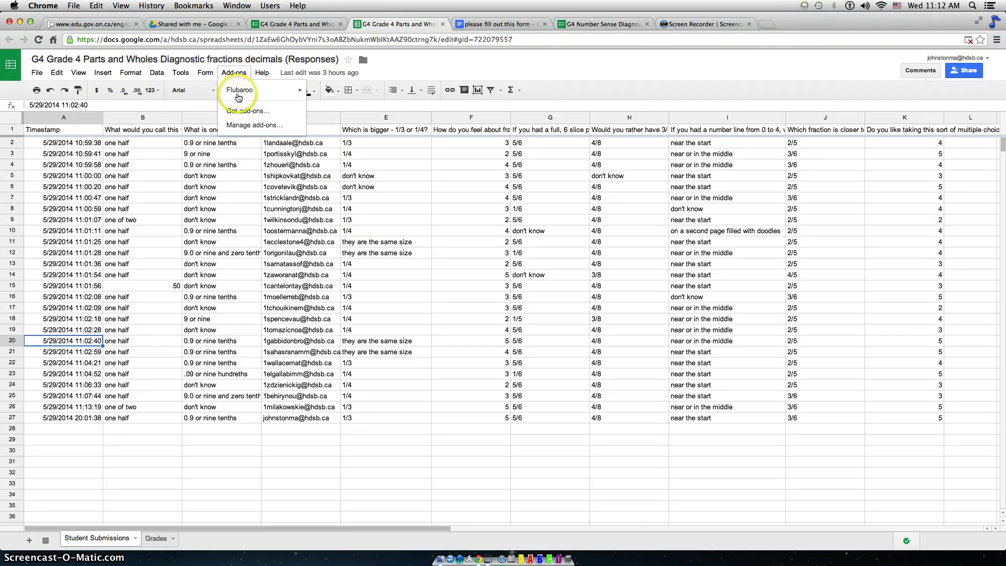
pyautogui.moveTo(239, 97)
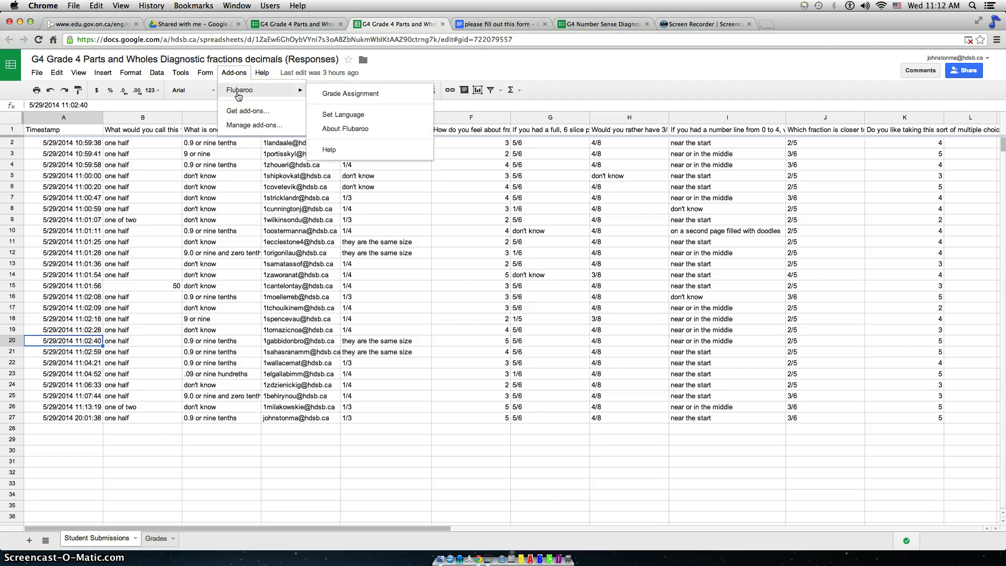
pyautogui.click(352, 96)
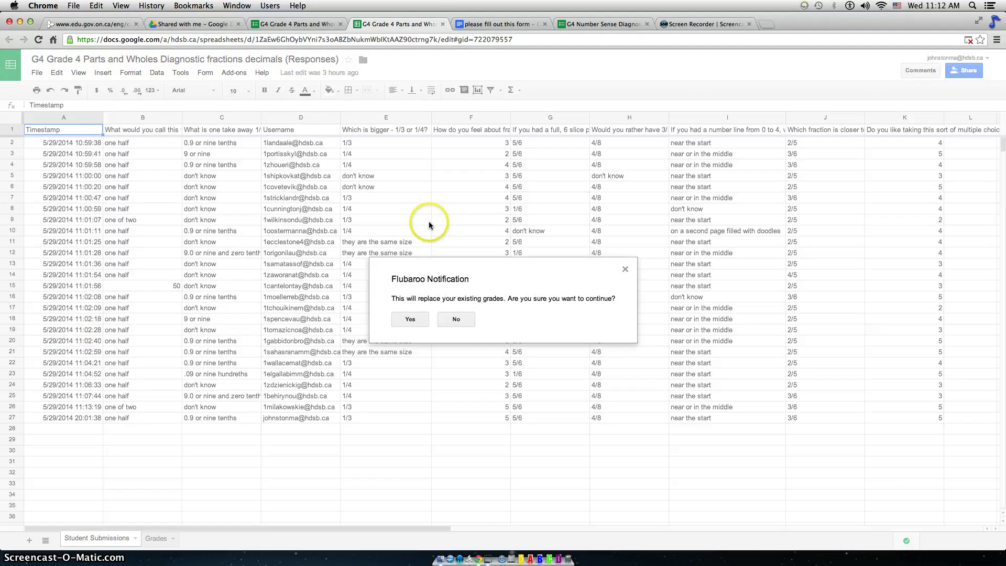
pyautogui.click(407, 321)
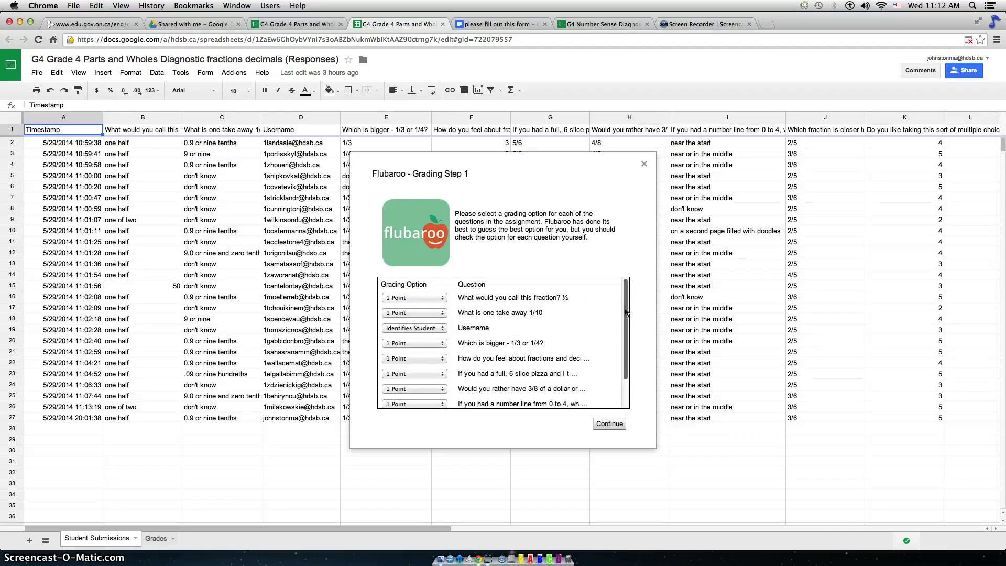
# Keep 1 Point for the first question and Username as the student identifier.
pyautogui.click(402, 299)
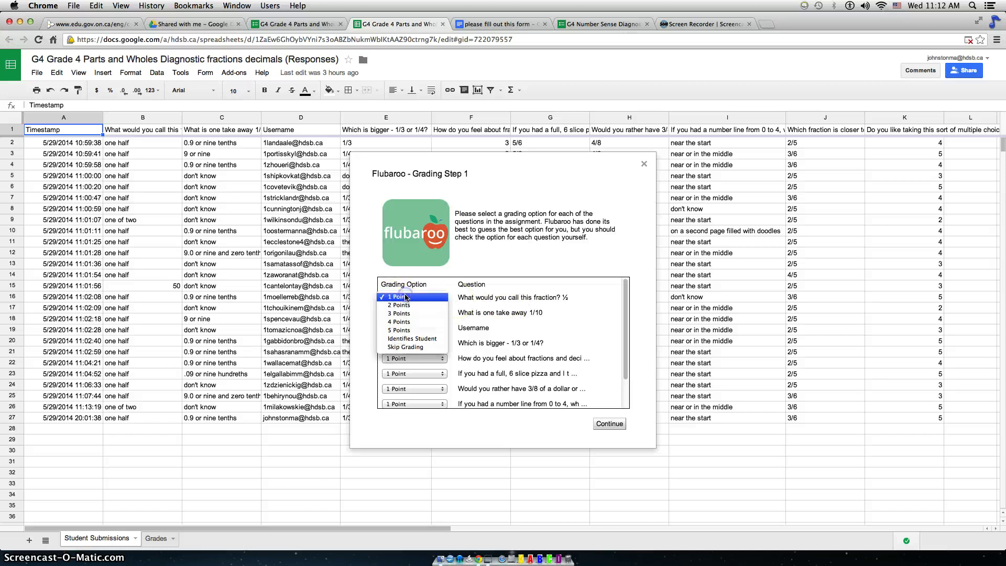
pyautogui.click(481, 286)
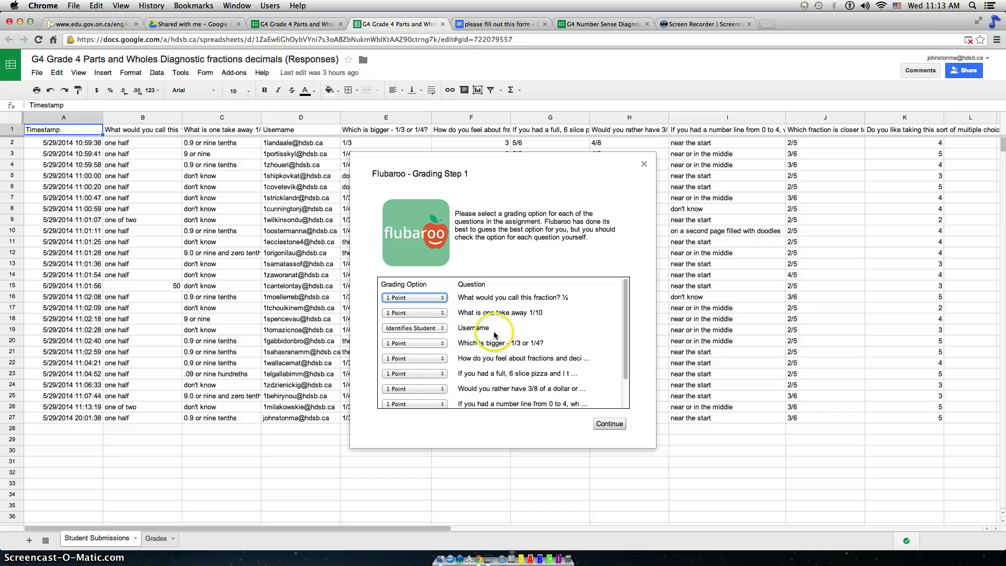
pyautogui.click(464, 329)
pyautogui.click(443, 328)
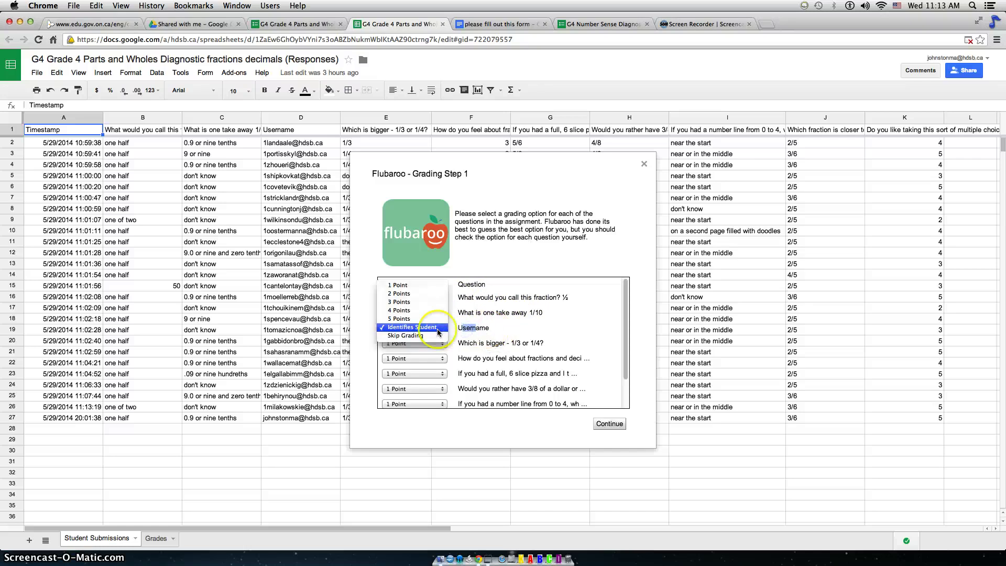
pyautogui.click(438, 328)
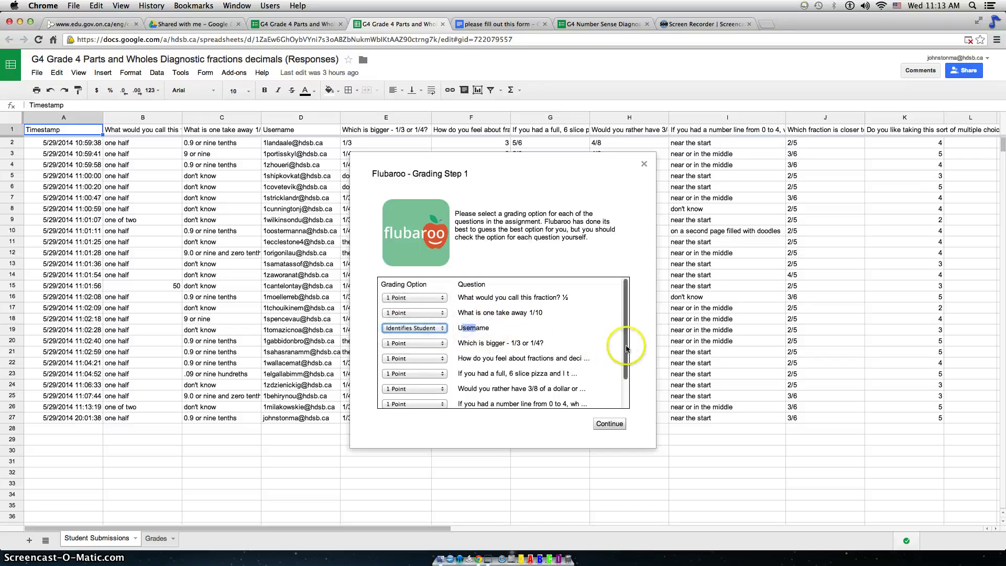
pyautogui.click(478, 359)
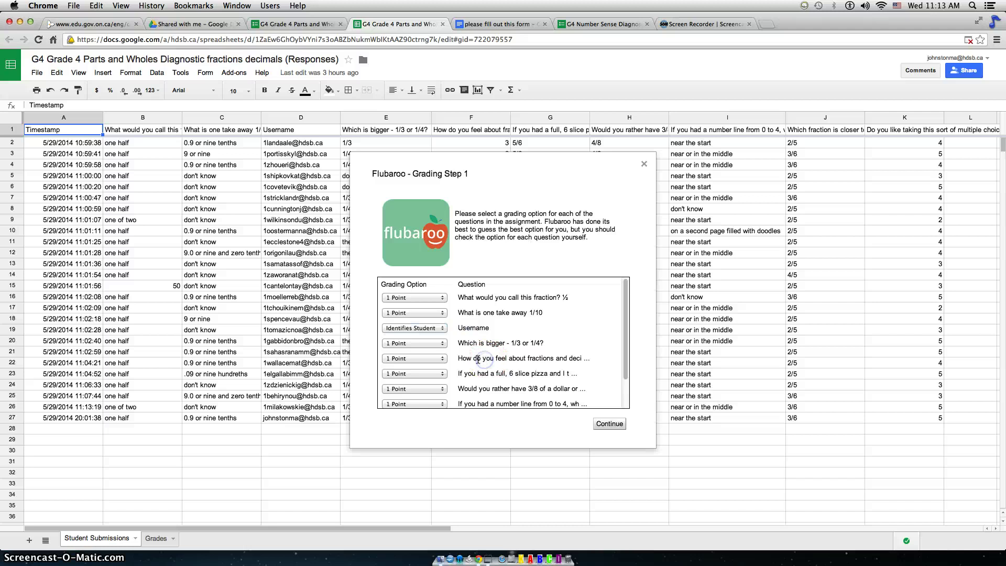
# Set the feelings and 'Do you like' questions to Skip Grading, then continue.
pyautogui.moveTo(543, 359); pyautogui.dragTo(567, 357)
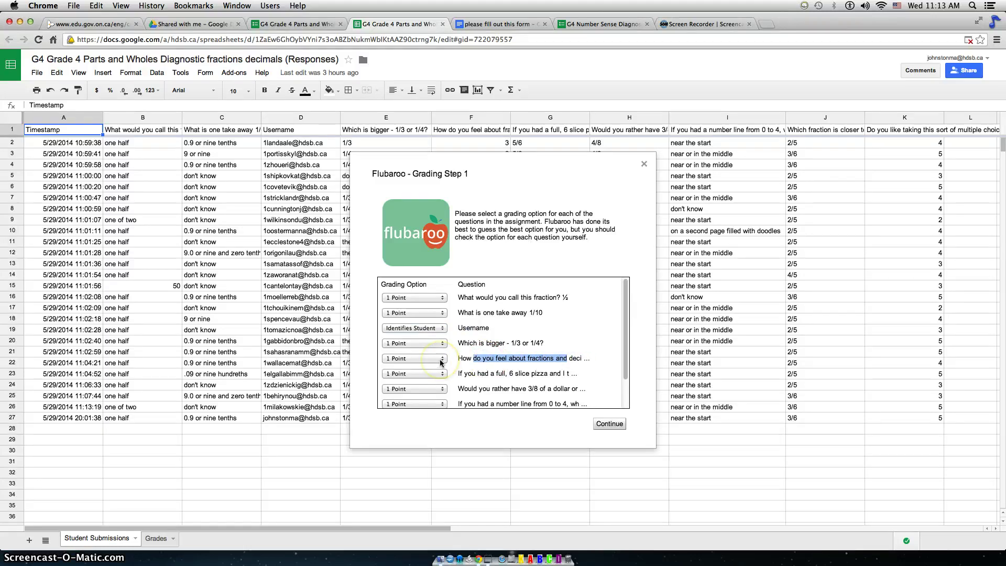
pyautogui.click(440, 360)
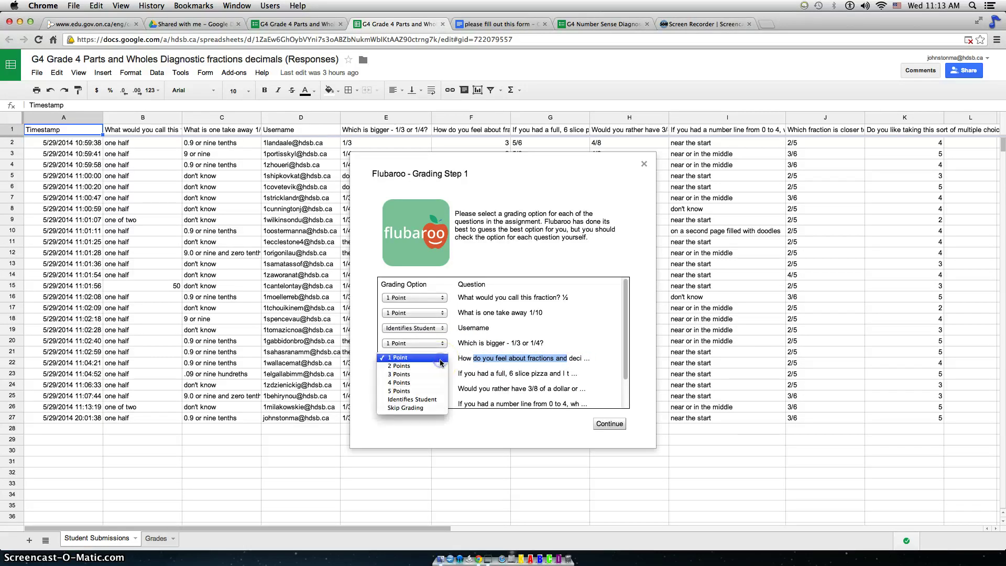
pyautogui.click(423, 408)
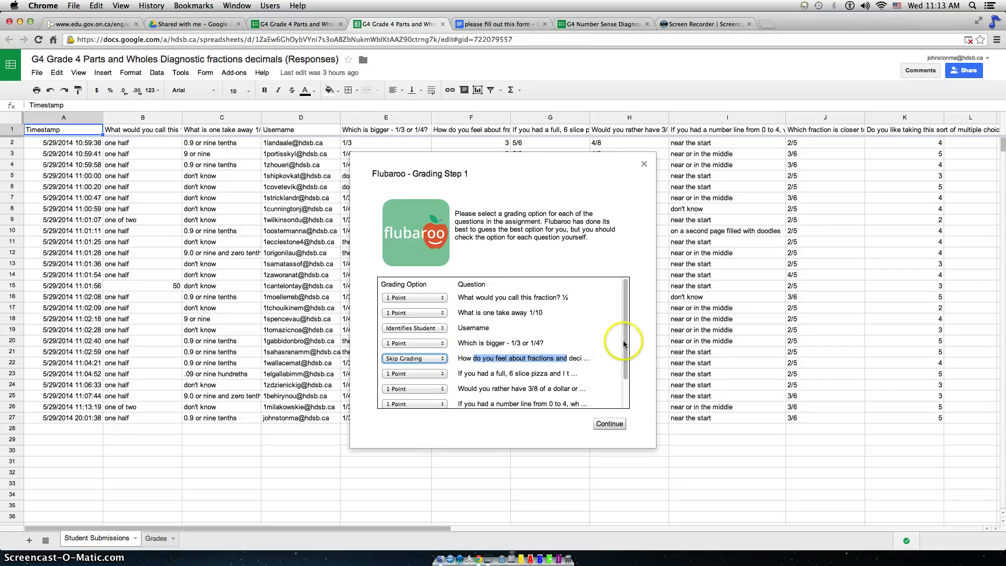
pyautogui.moveTo(625, 342); pyautogui.dragTo(623, 389)
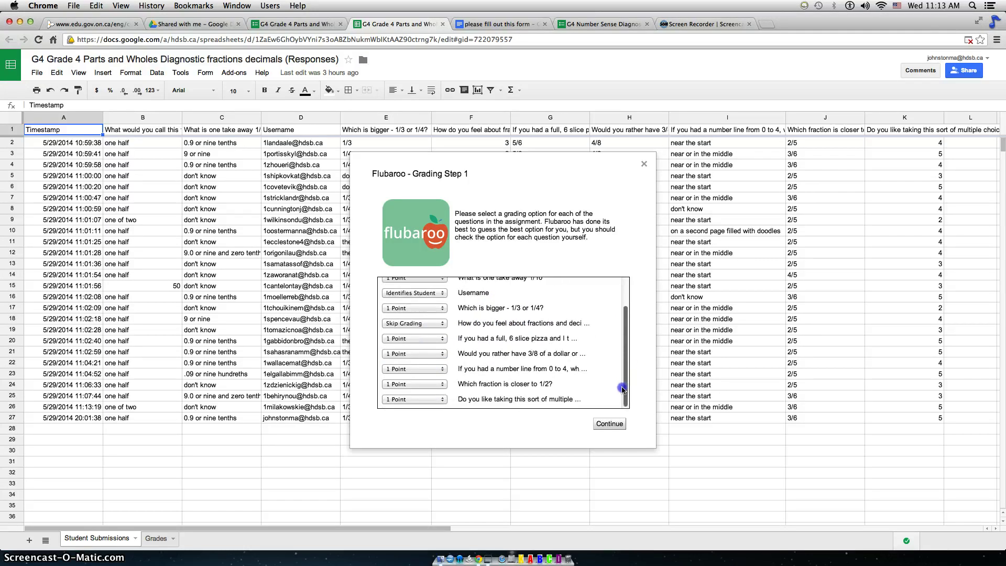
pyautogui.click(441, 401)
pyautogui.click(425, 450)
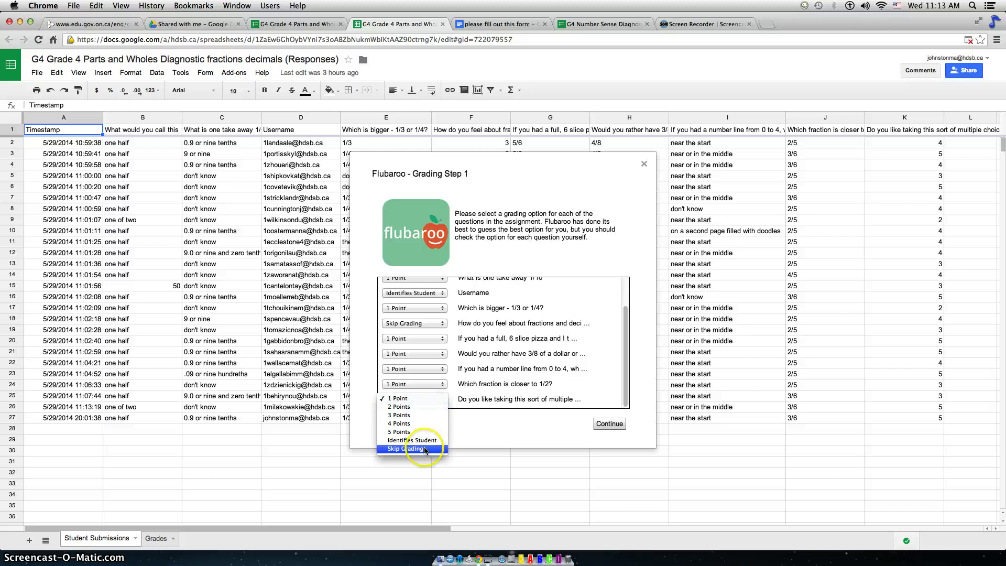
pyautogui.click(424, 449)
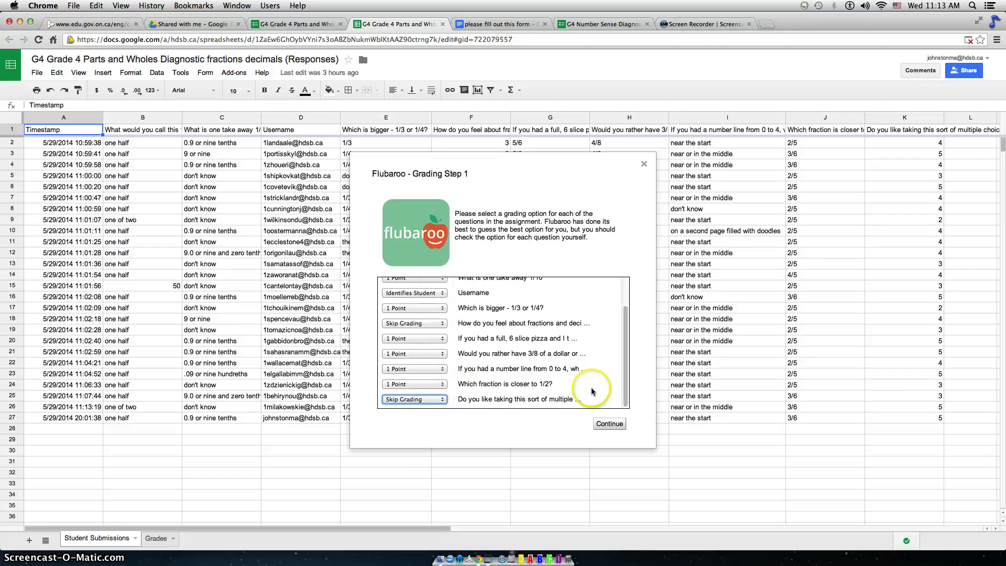
pyautogui.click(606, 424)
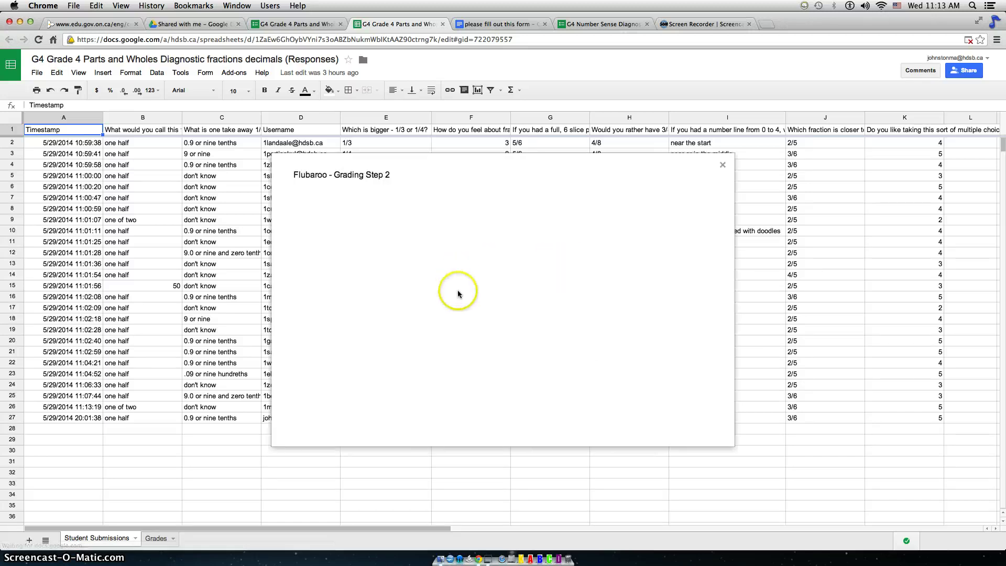
# Select the teacher's own submission as the answer key in Grading Step 2 and continue.
pyautogui.moveTo(424, 214); pyautogui.dragTo(537, 254)
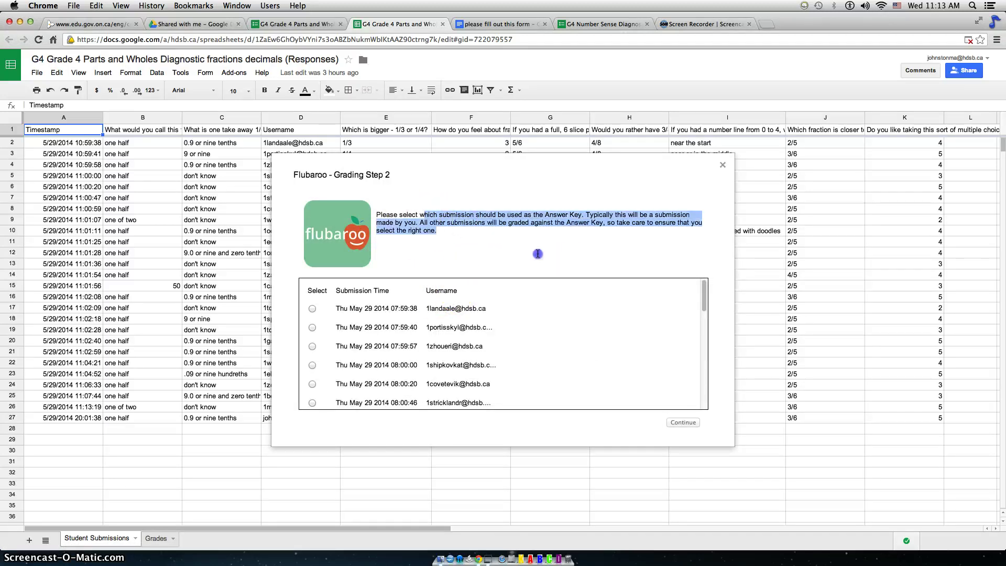
pyautogui.click(698, 337)
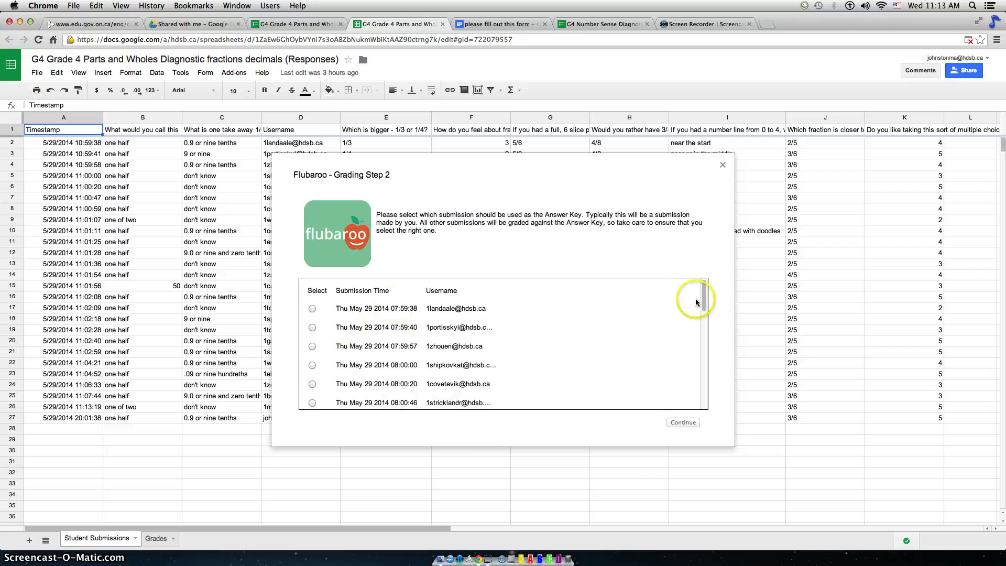
pyautogui.moveTo(704, 292); pyautogui.dragTo(692, 412)
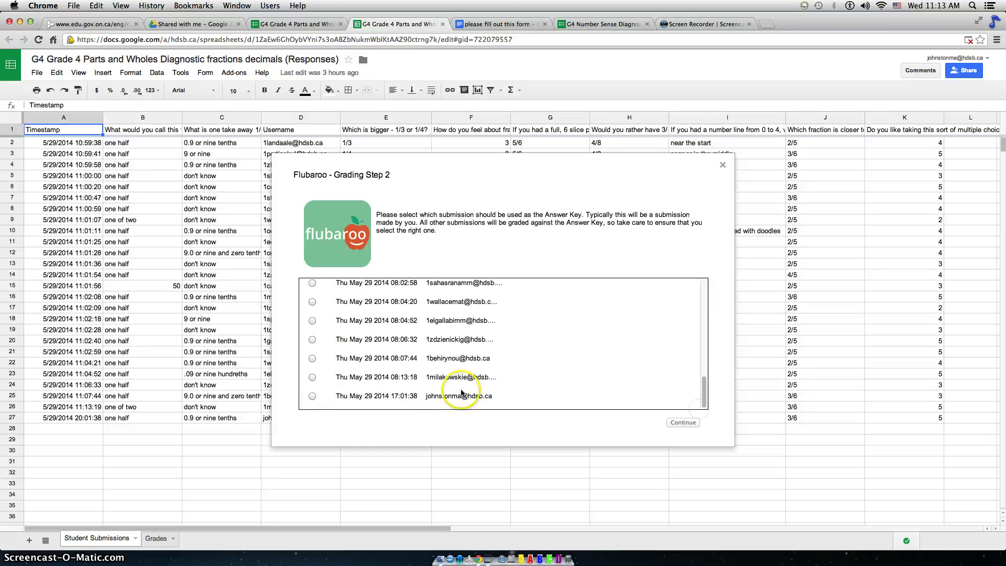
pyautogui.moveTo(425, 397); pyautogui.dragTo(492, 397)
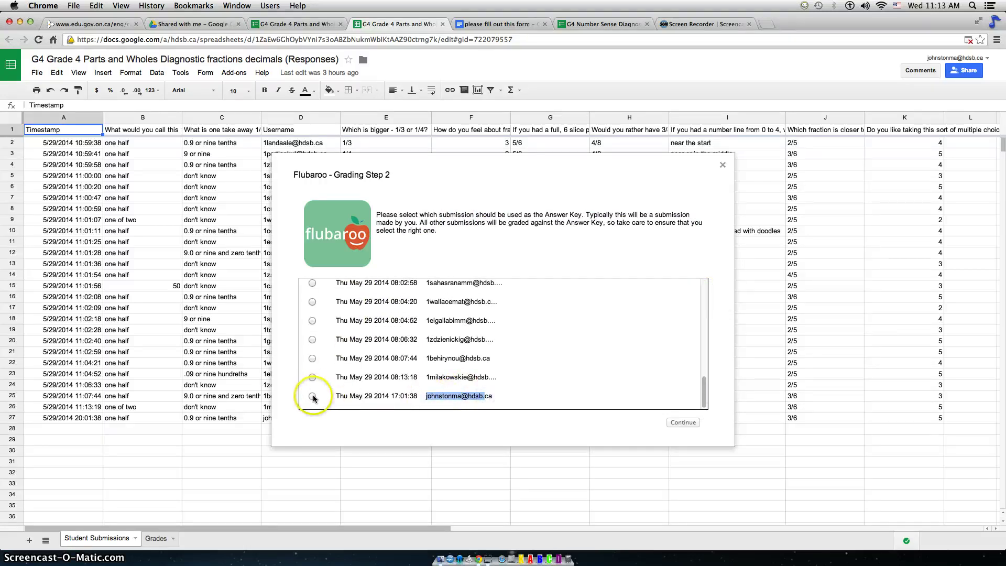
pyautogui.click(312, 396)
pyautogui.click(671, 422)
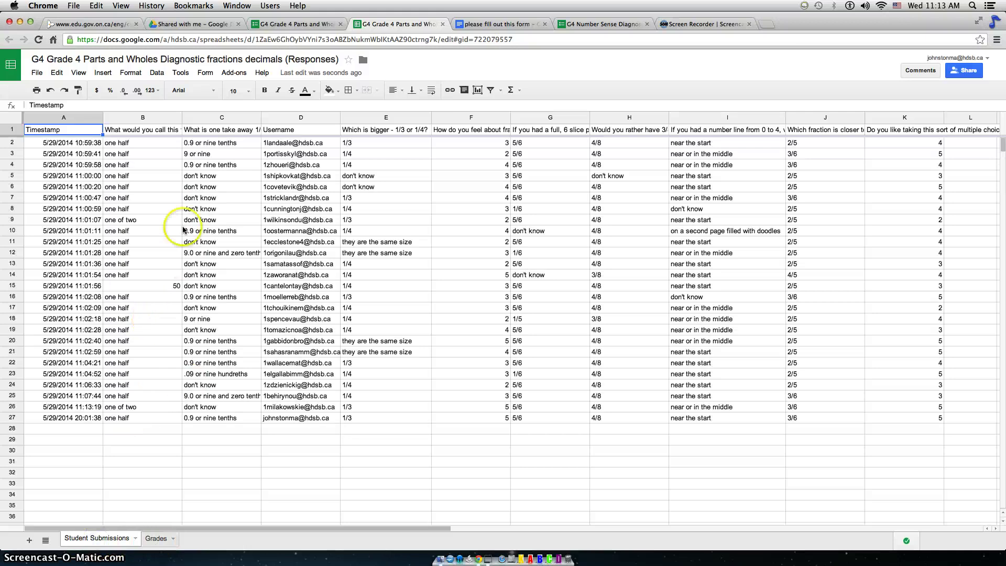
# On the Grades sheet, review the summary: 7 points possible, 3.8 average, 25 submissions, 4 low-scoring questions.
pyautogui.click(156, 544)
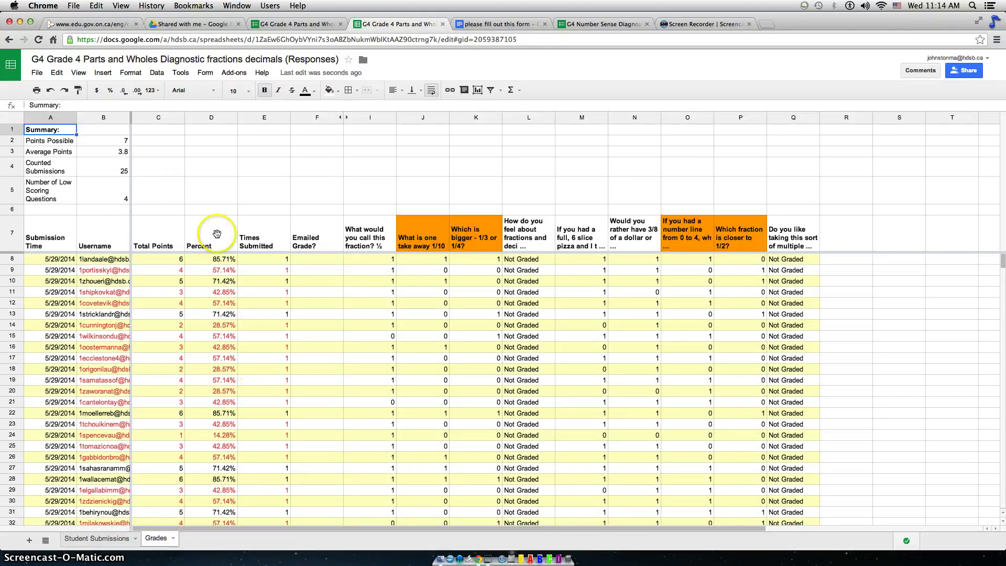
pyautogui.click(59, 140)
pyautogui.click(122, 142)
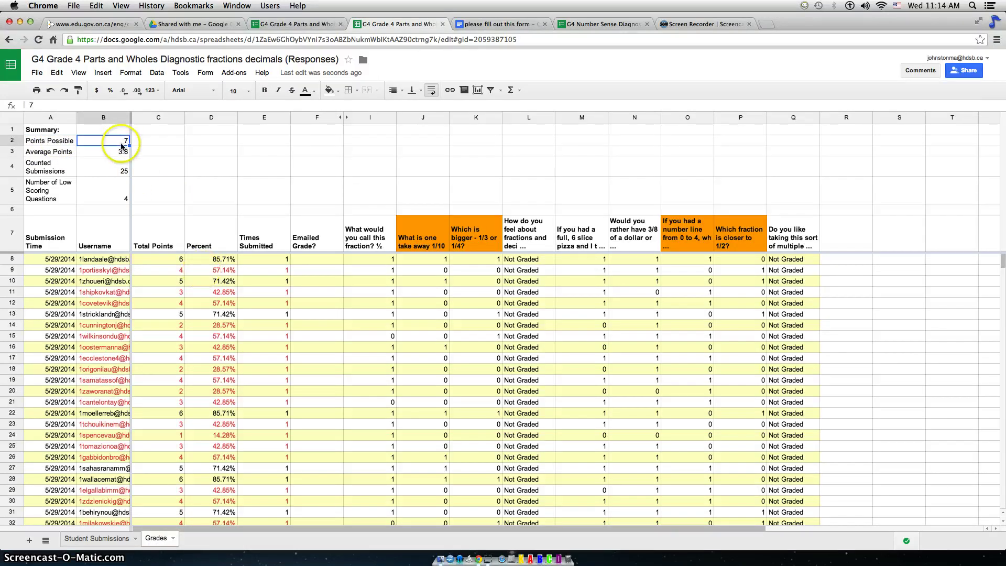
pyautogui.click(120, 156)
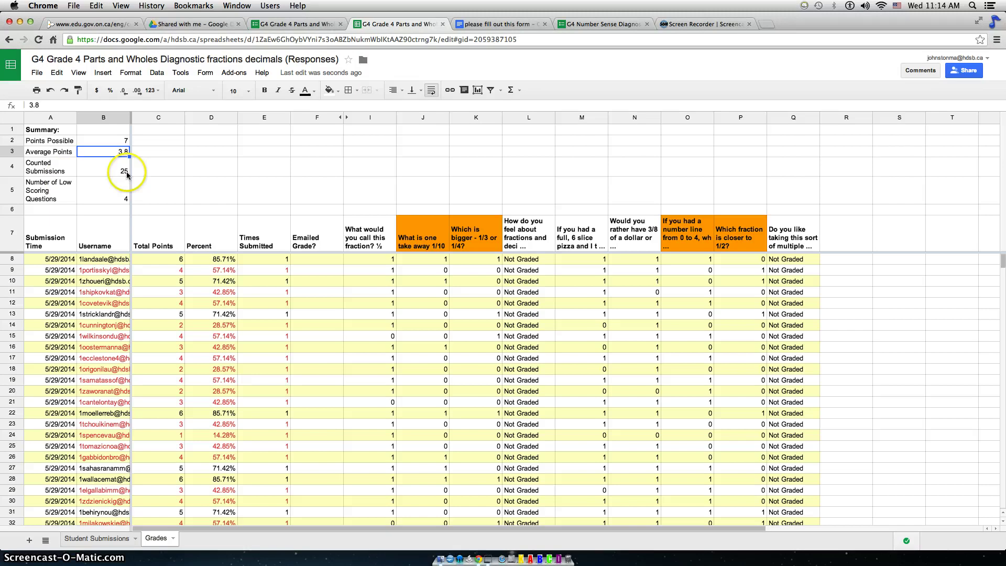
pyautogui.click(125, 173)
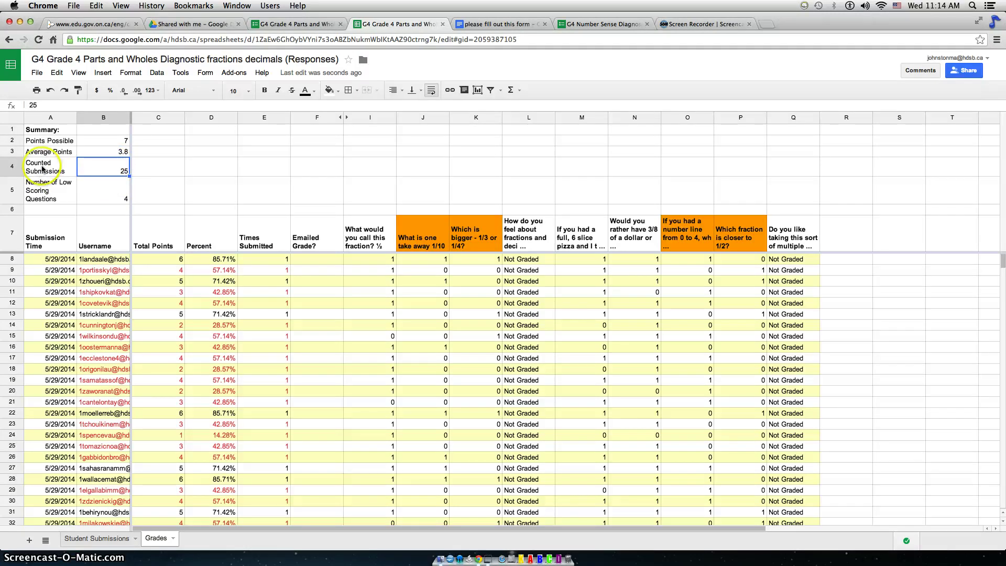
pyautogui.click(102, 195)
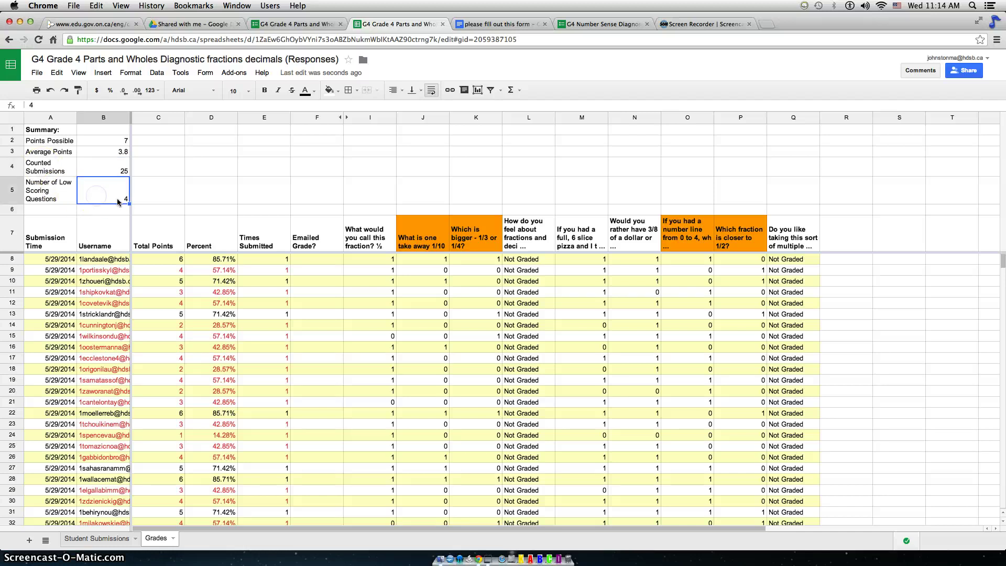
# Inspect the four low-scoring question headers, including 1/3 vs 1/4 and the number line.
pyautogui.click(440, 245)
pyautogui.click(459, 246)
pyautogui.click(681, 235)
pyautogui.click(725, 237)
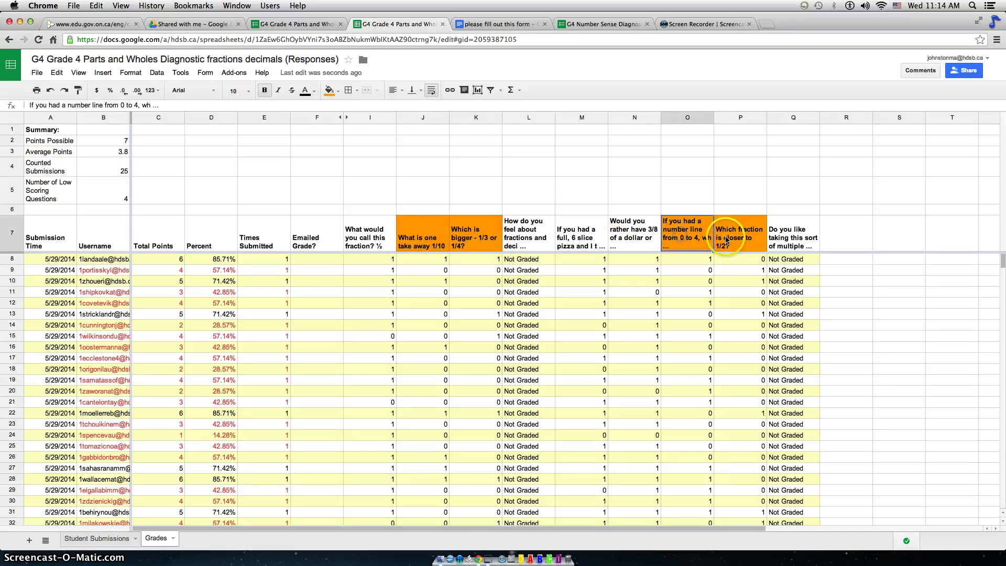
# Check students' percentages (85.71%, 42.85%), total points, submission counts and emailed status.
pyautogui.click(227, 264)
pyautogui.click(224, 293)
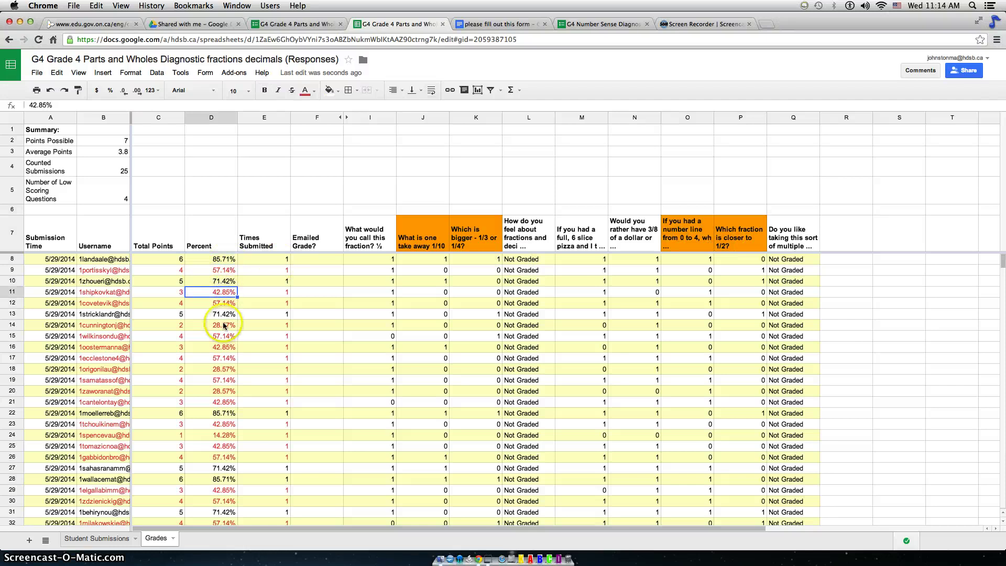
pyautogui.click(179, 271)
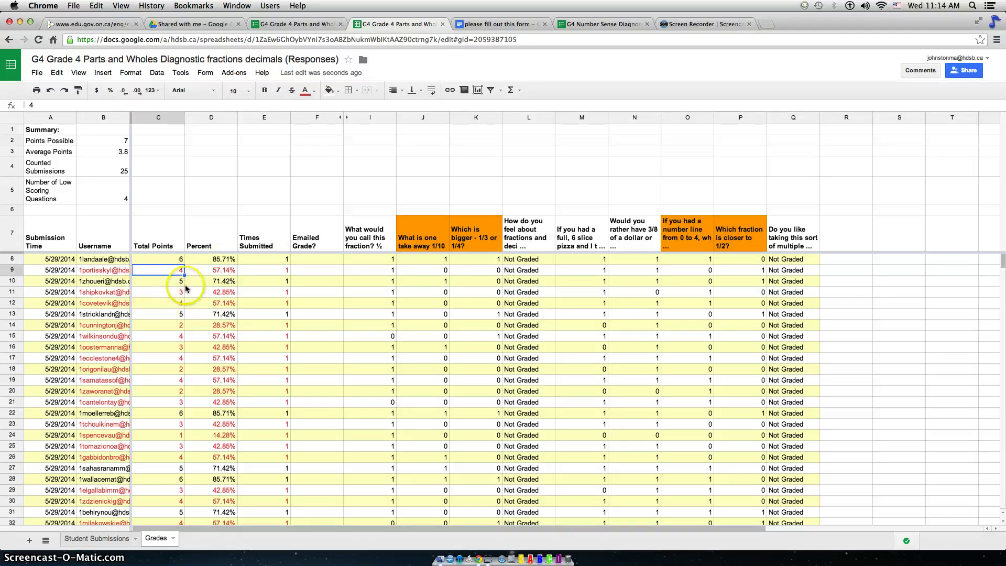
pyautogui.click(173, 292)
pyautogui.click(181, 304)
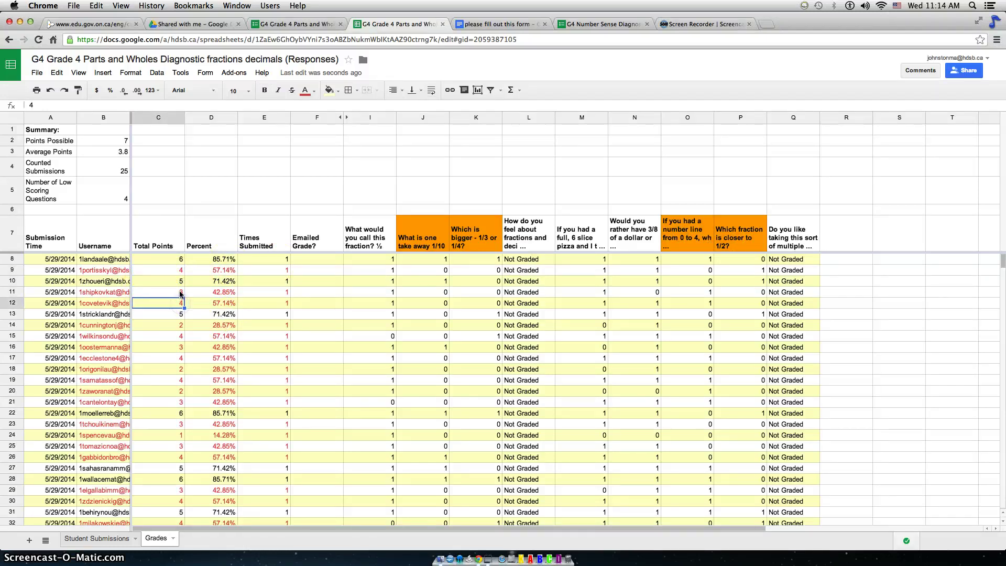
pyautogui.click(180, 292)
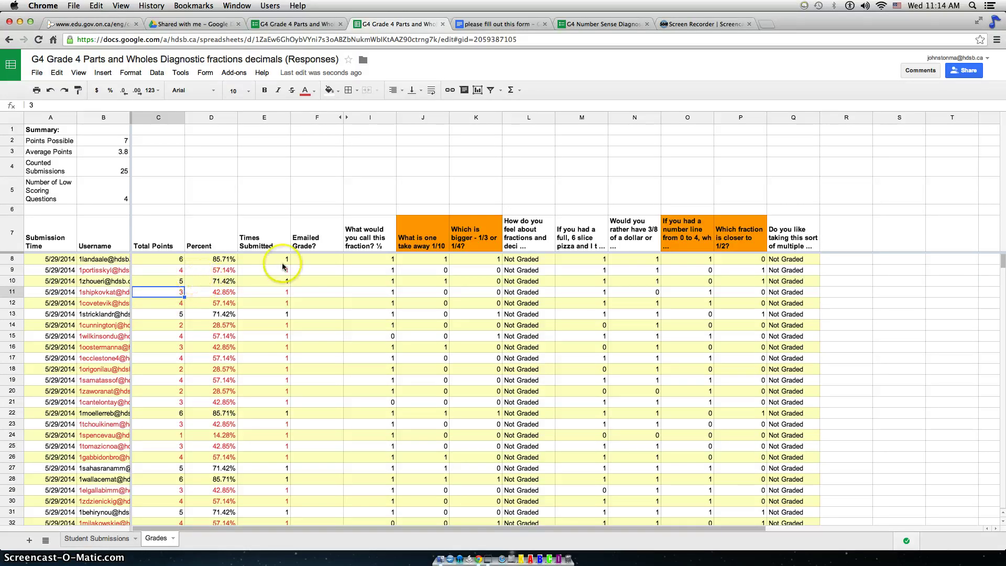
pyautogui.click(275, 316)
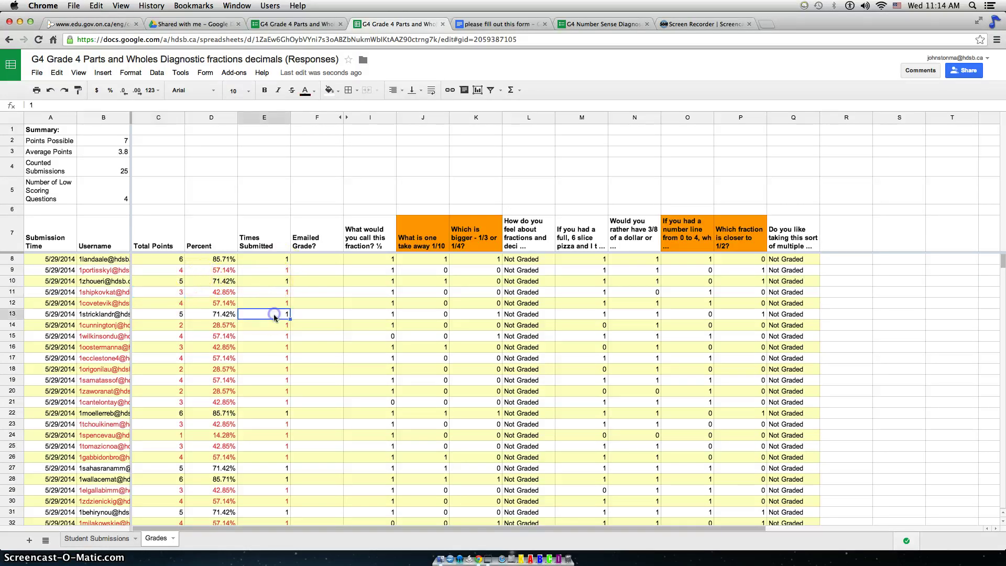
pyautogui.click(312, 271)
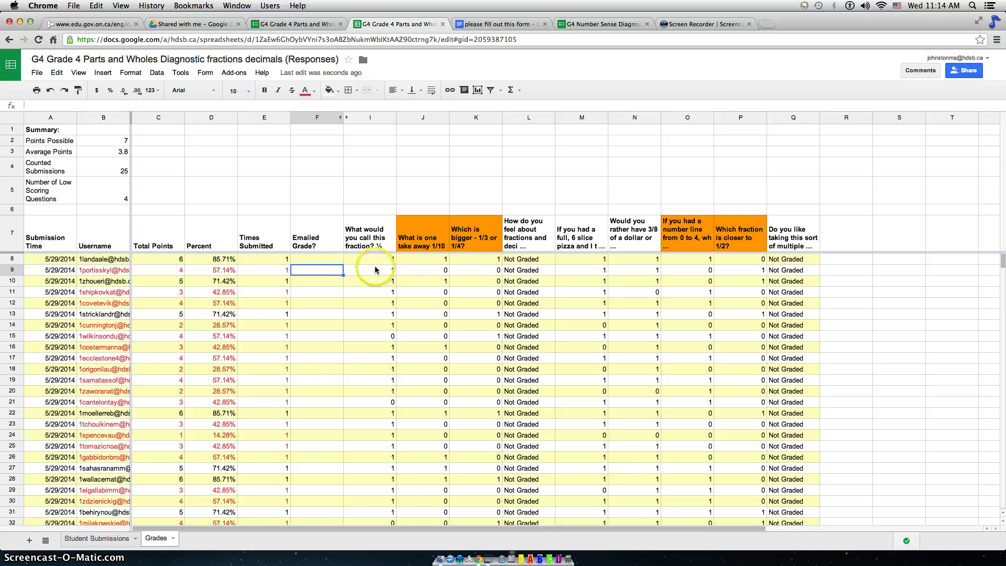
pyautogui.click(385, 282)
pyautogui.scroll(-2, 387, 294)
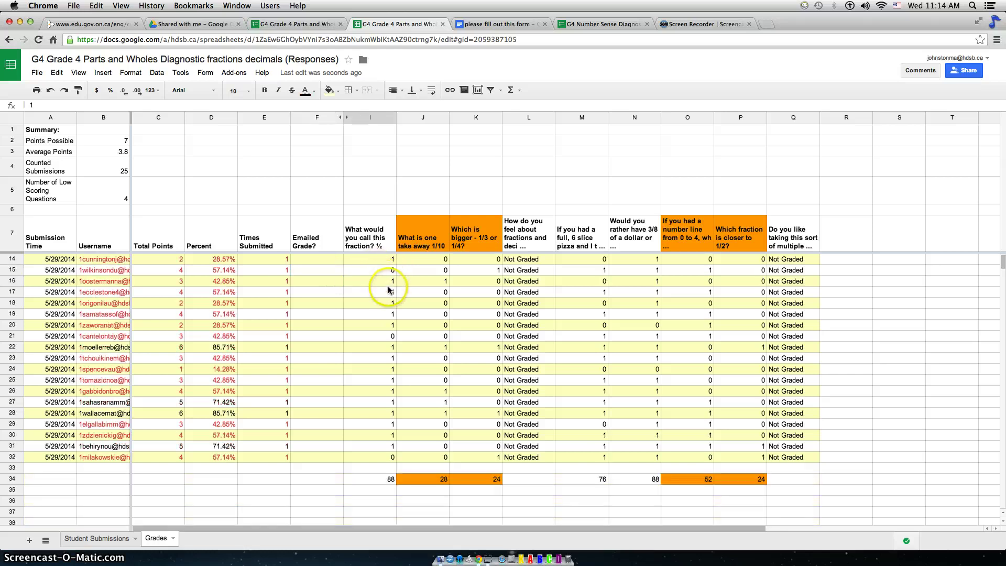
pyautogui.scroll(2, 389, 290)
pyautogui.click(393, 271)
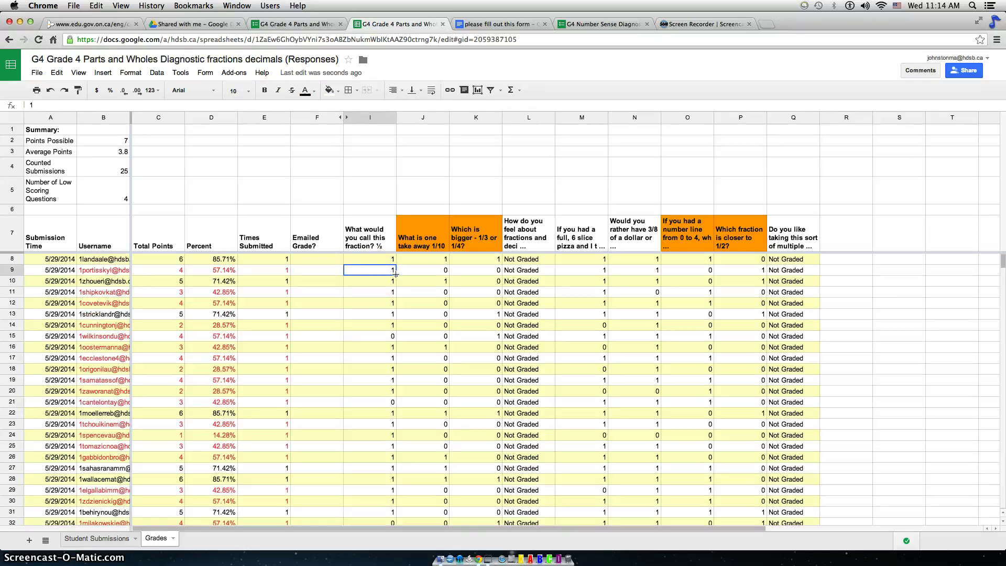
pyautogui.click(411, 272)
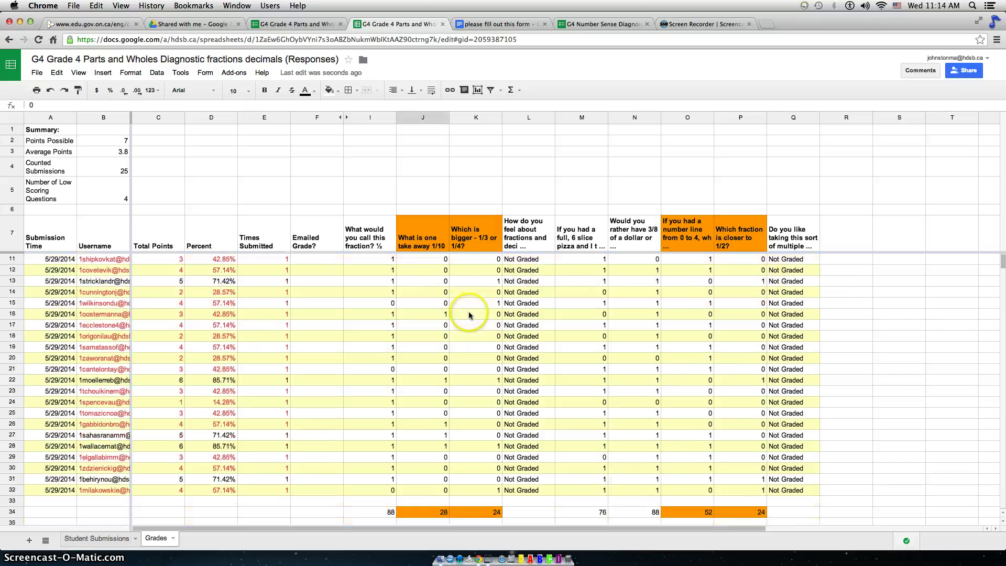
pyautogui.scroll(-1, 466, 311)
pyautogui.click(428, 242)
pyautogui.click(488, 244)
pyautogui.scroll(-2, 496, 323)
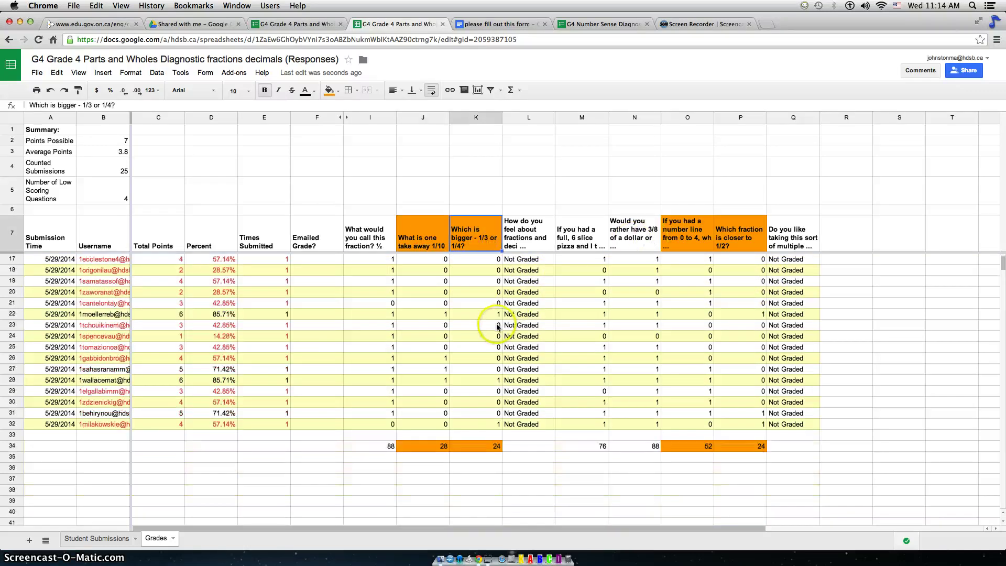
pyautogui.click(385, 446)
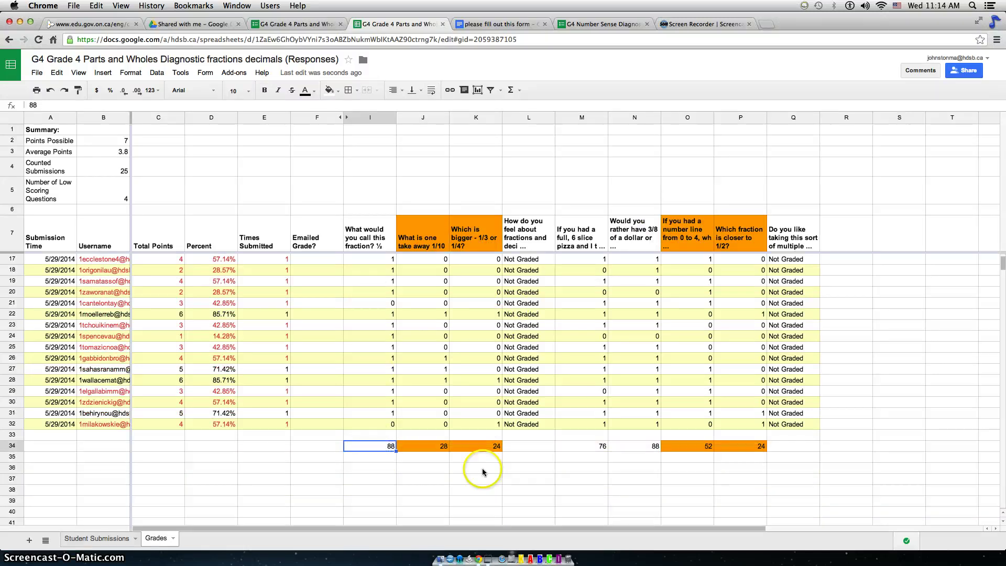
pyautogui.click(435, 448)
pyautogui.click(485, 447)
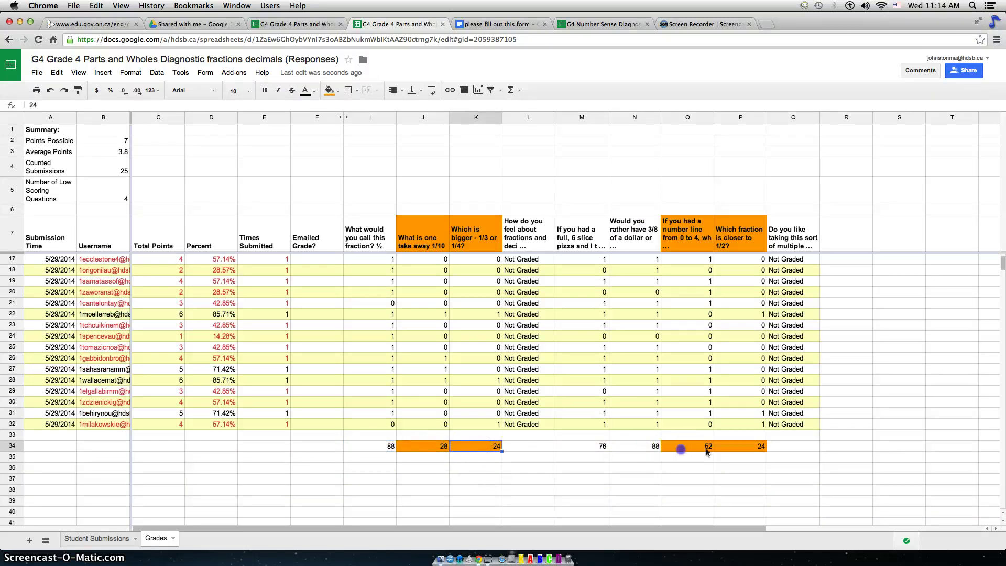
pyautogui.click(681, 449)
pyautogui.click(725, 450)
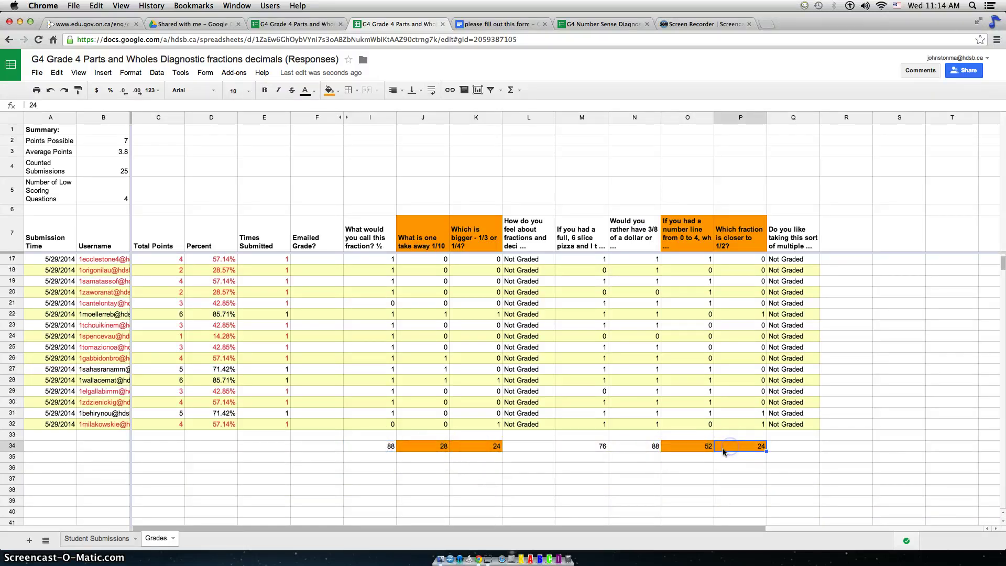
pyautogui.click(636, 450)
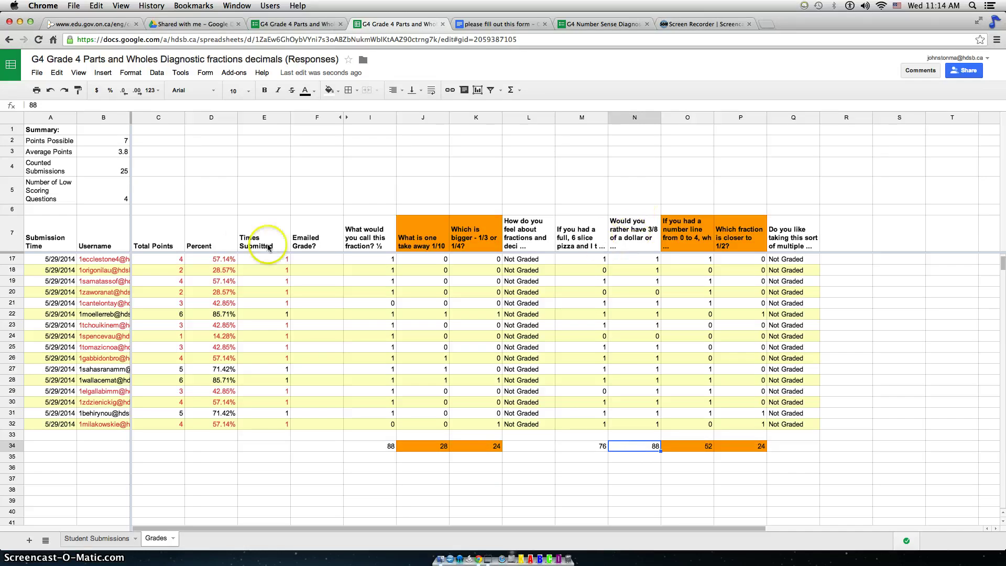
pyautogui.click(375, 237)
pyautogui.click(414, 242)
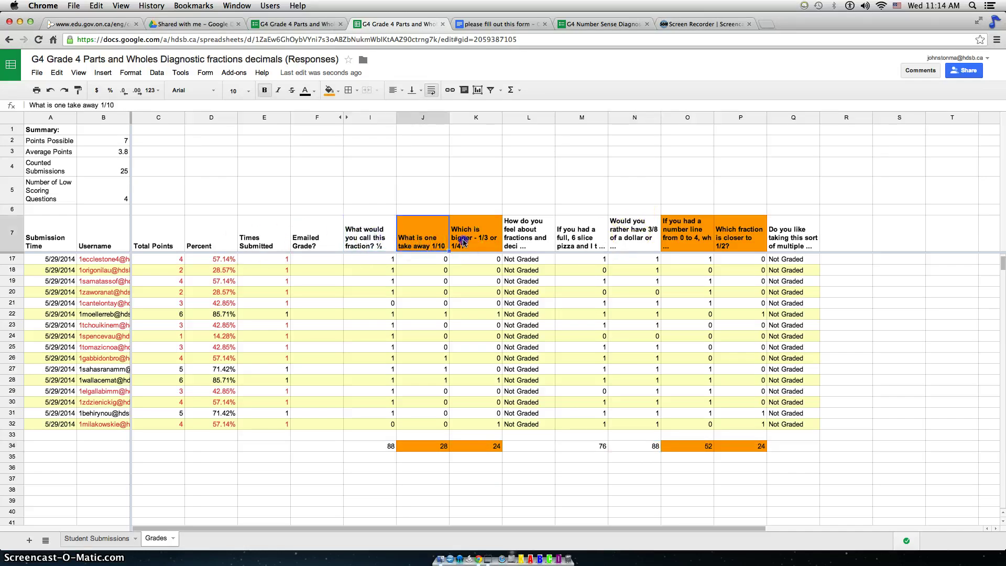
pyautogui.click(463, 240)
pyautogui.click(674, 244)
pyautogui.click(734, 237)
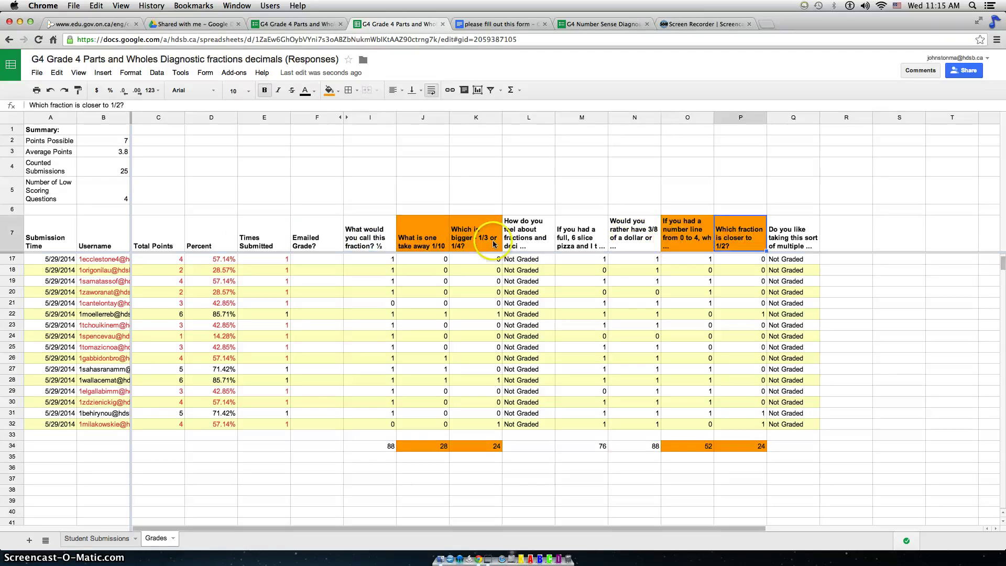
pyautogui.scroll(3, 319, 382)
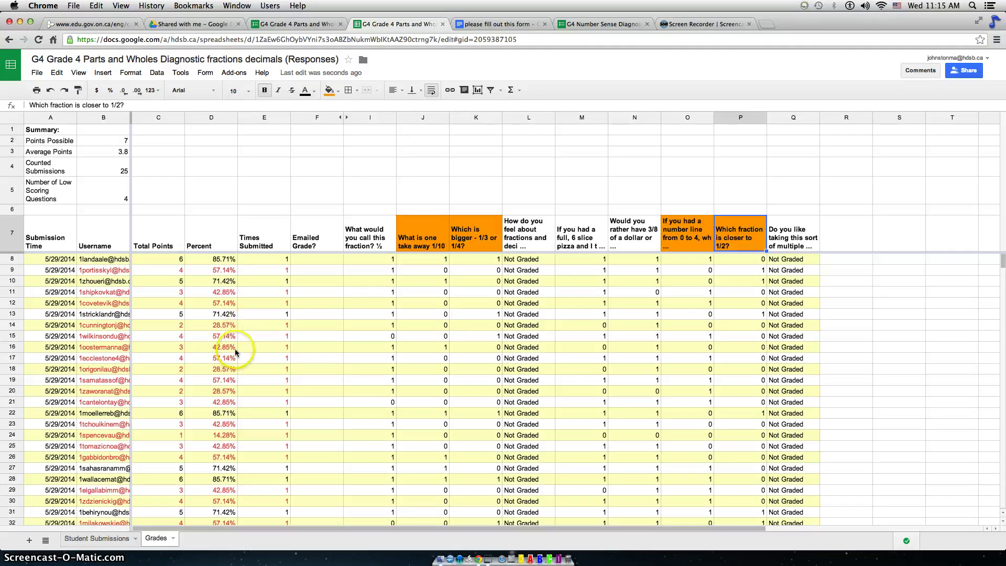
pyautogui.scroll(-3, 237, 354)
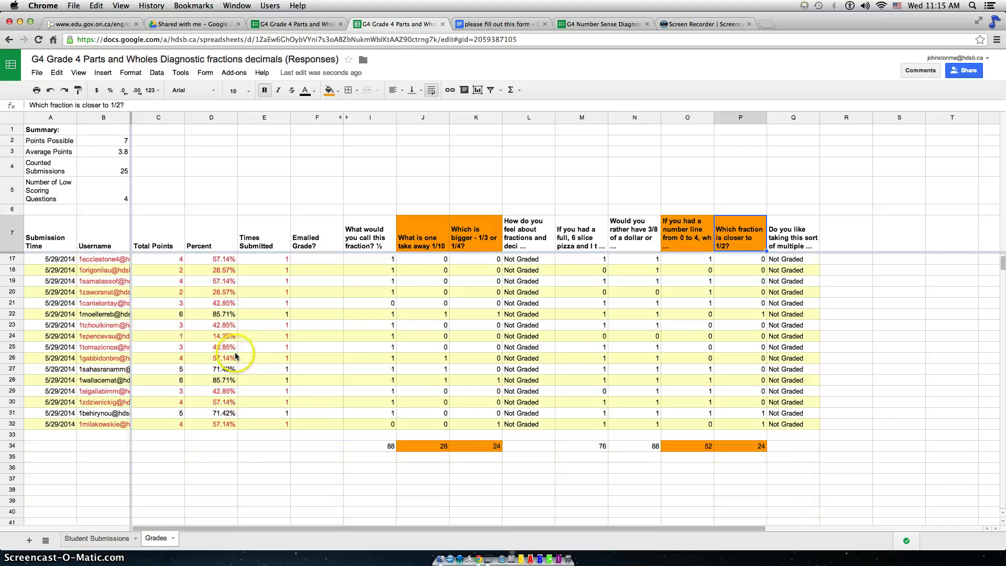